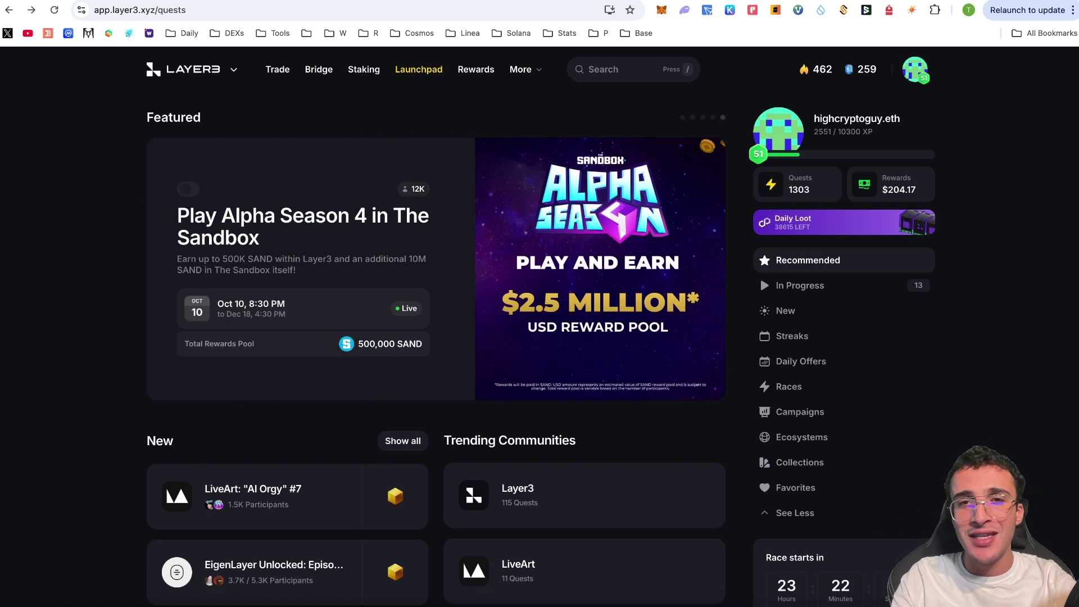
Step: Open the full "Going Mainstream with Soneium" collection from the quests page and look through its quests
{"action": "scroll", "coordinate": [760, 274], "scroll_direction": "down", "scroll_amount": 6}
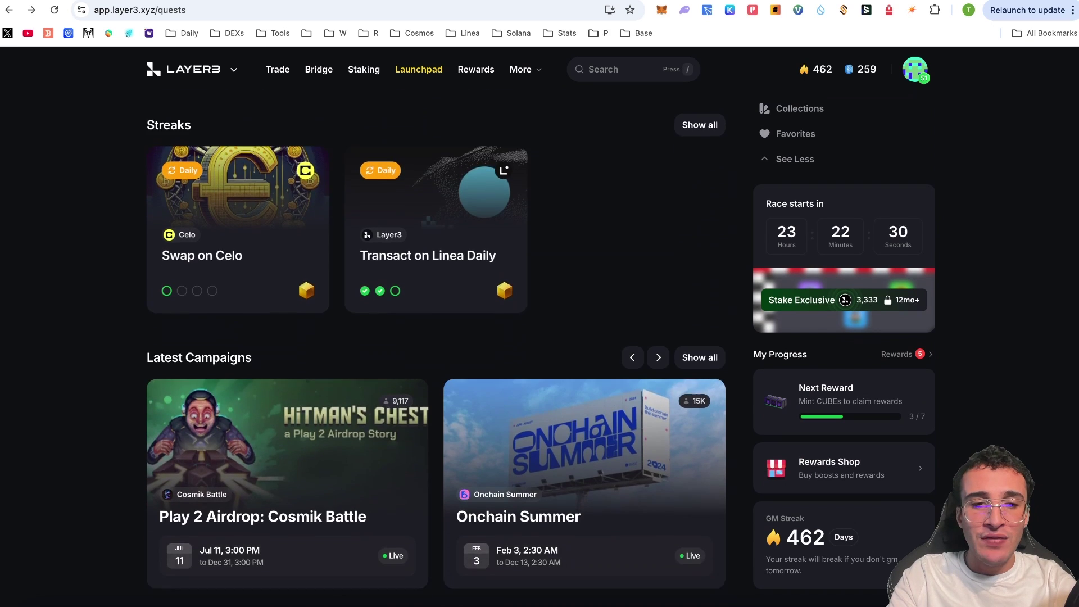
{"action": "scroll", "coordinate": [436, 348], "scroll_direction": "down", "scroll_amount": 12}
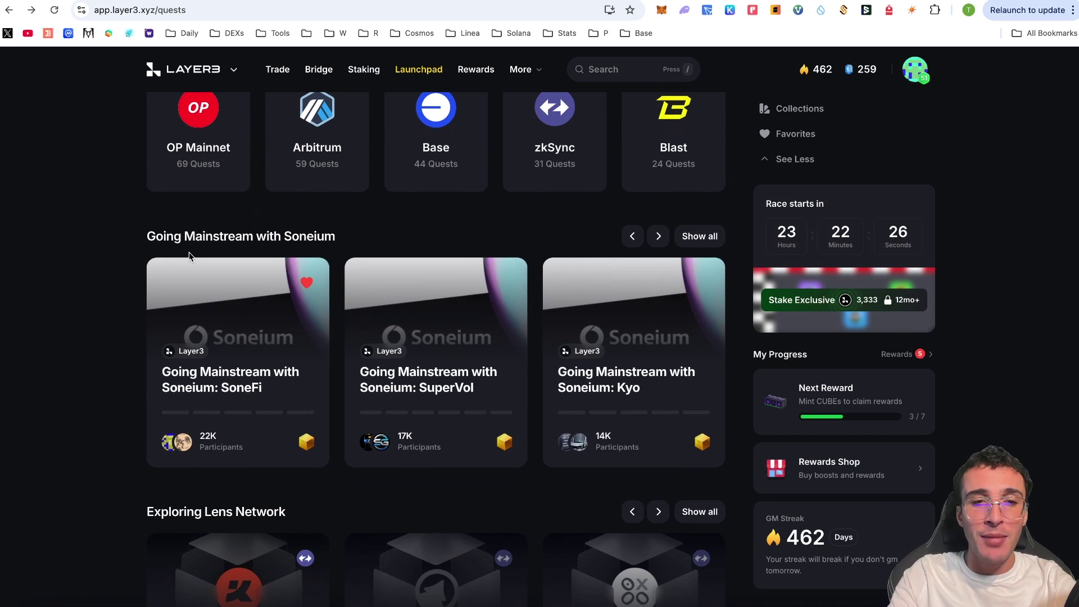
{"action": "left_click", "coordinate": [701, 236]}
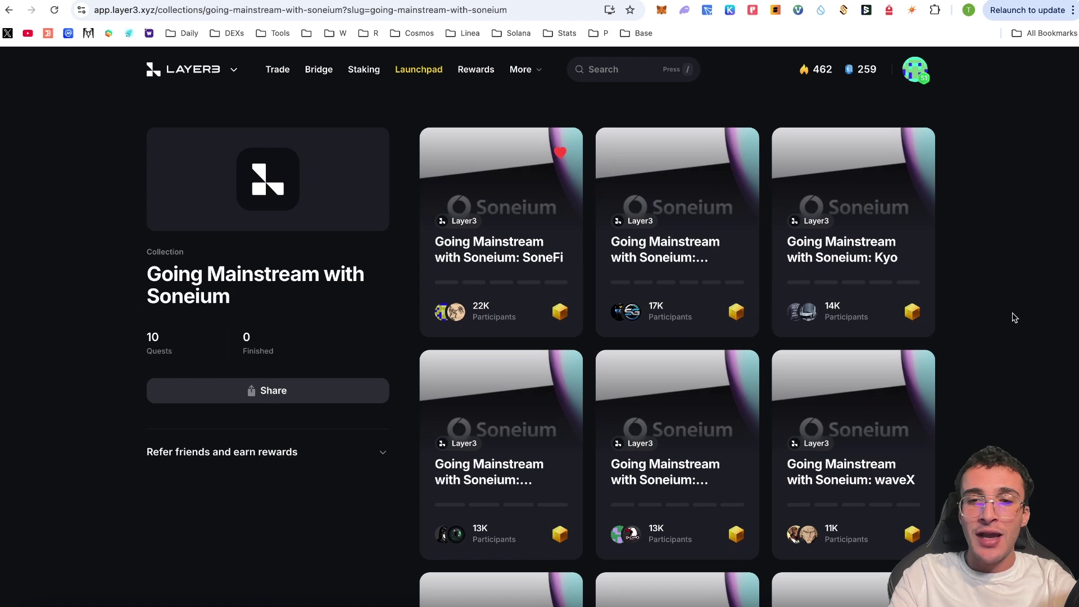
{"action": "scroll", "coordinate": [1015, 318], "scroll_direction": "down", "scroll_amount": 7}
{"action": "scroll", "coordinate": [1014, 318], "scroll_direction": "down", "scroll_amount": 2}
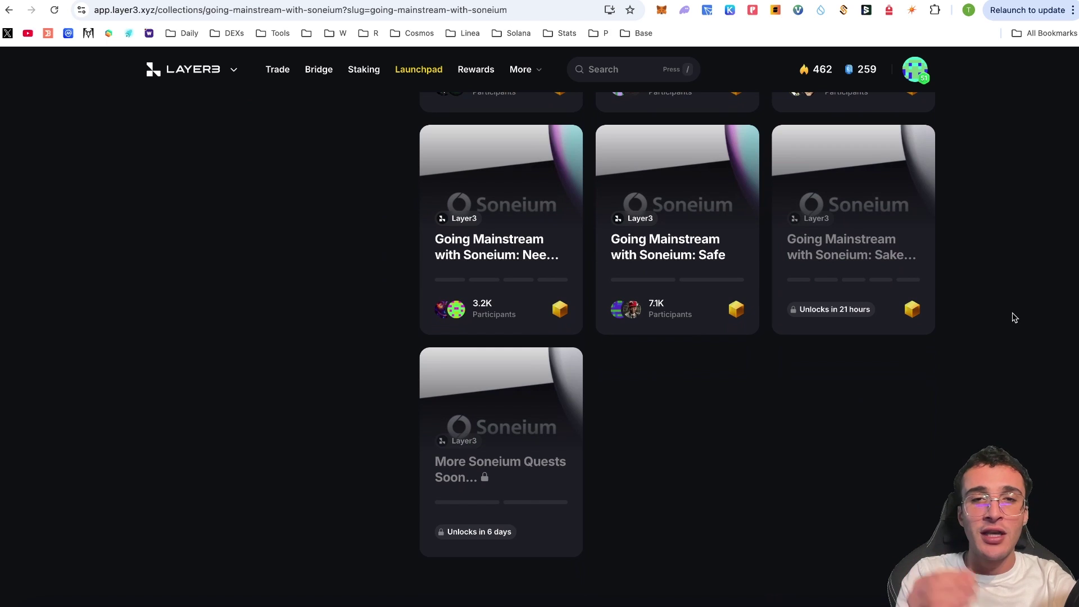
{"action": "scroll", "coordinate": [1015, 317], "scroll_direction": "up", "scroll_amount": 9}
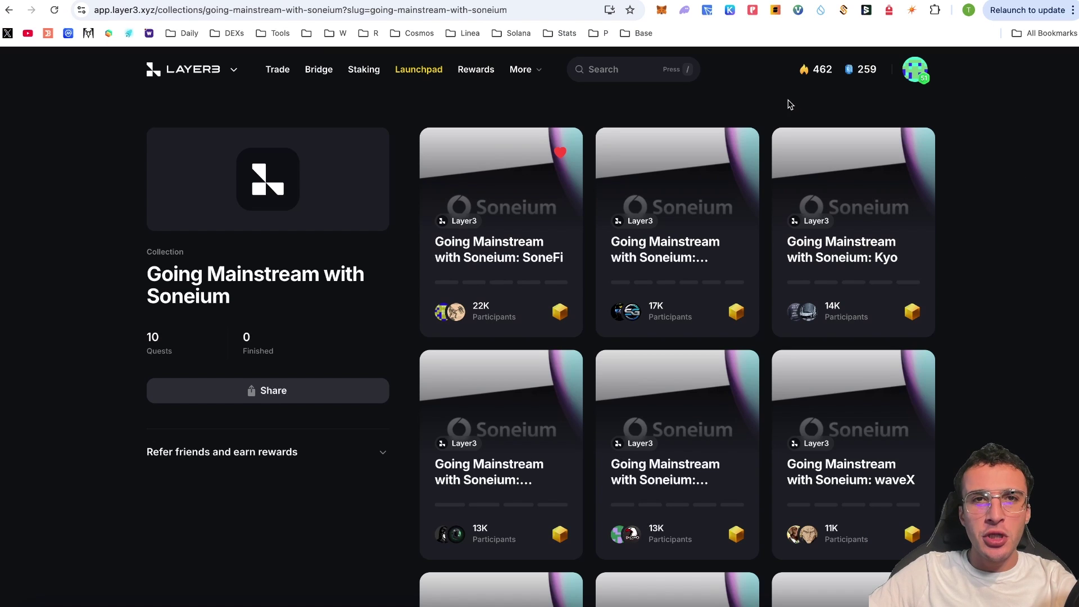
Step: Check the MetaMask wallet and its network list for the Minato network
{"action": "left_click", "coordinate": [662, 11]}
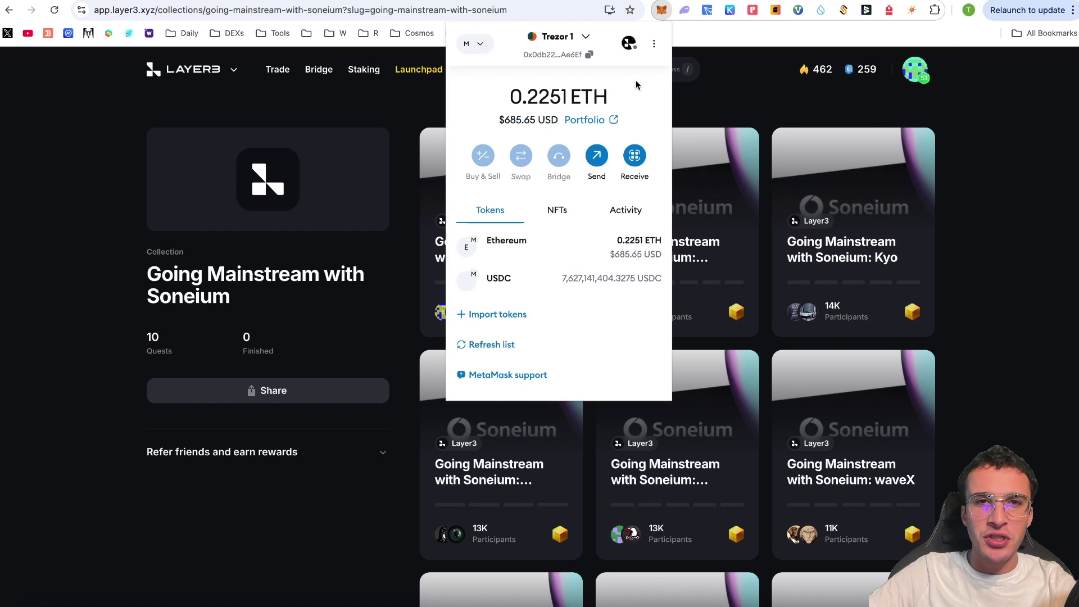
{"action": "left_click", "coordinate": [476, 44]}
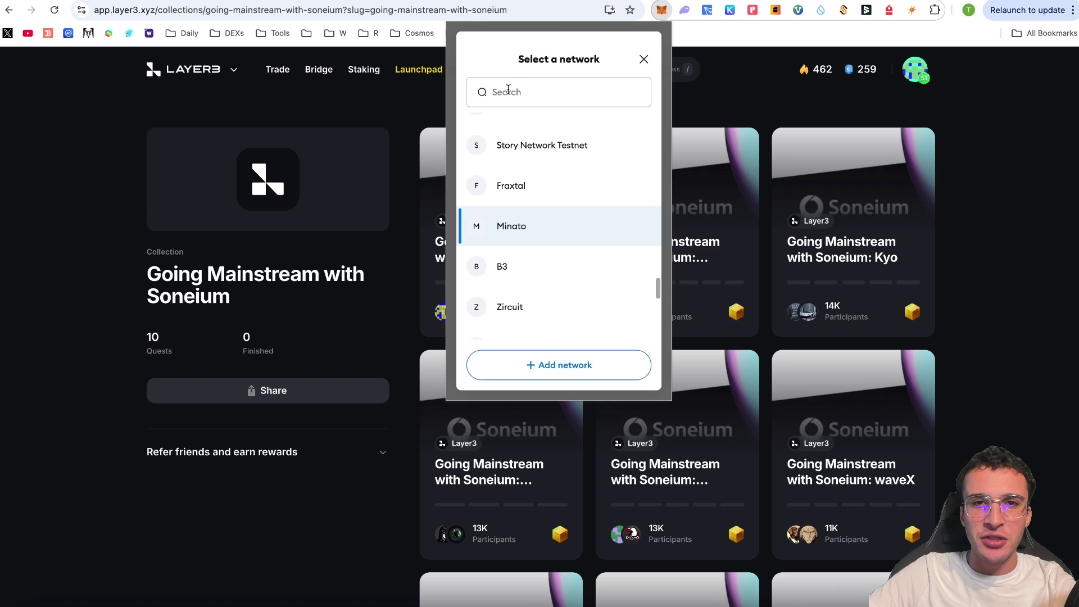
{"action": "left_click", "coordinate": [644, 58]}
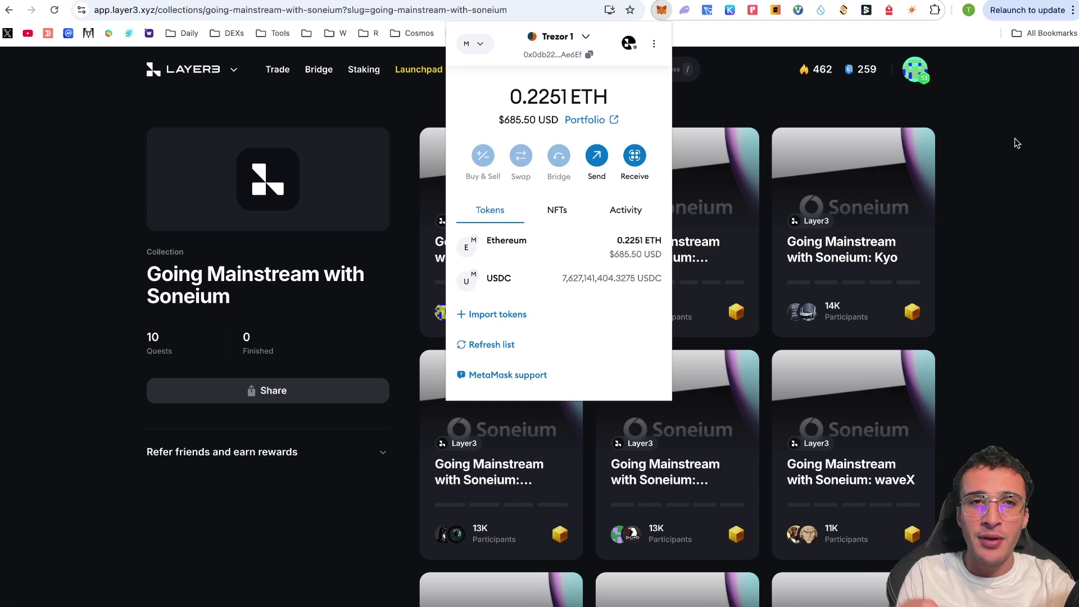
{"action": "left_click", "coordinate": [1012, 121]}
Step: Open the SoneFi quest in the Soneium collection and continue past the "What is Soneium?" introduction
{"action": "scroll", "coordinate": [1014, 122], "scroll_direction": "down", "scroll_amount": 3}
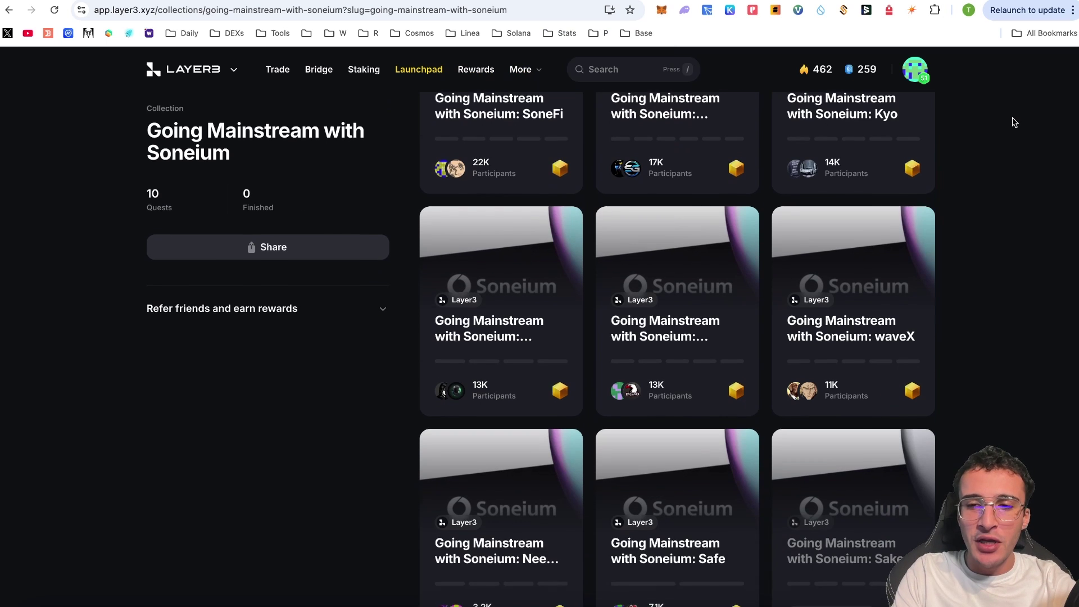
{"action": "scroll", "coordinate": [1015, 122], "scroll_direction": "down", "scroll_amount": 2}
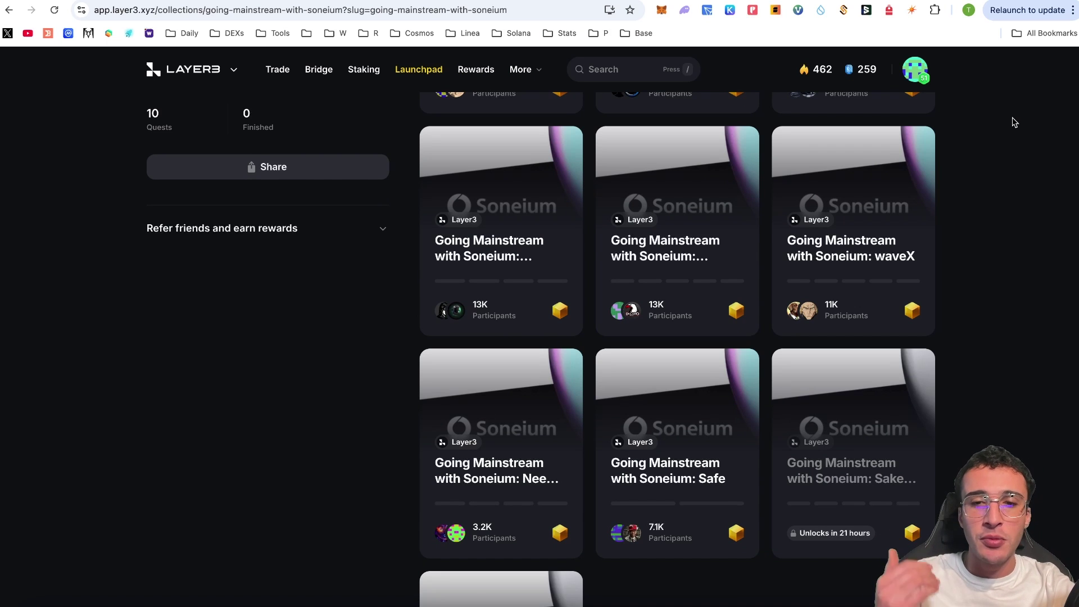
{"action": "scroll", "coordinate": [1015, 122], "scroll_direction": "up", "scroll_amount": 5}
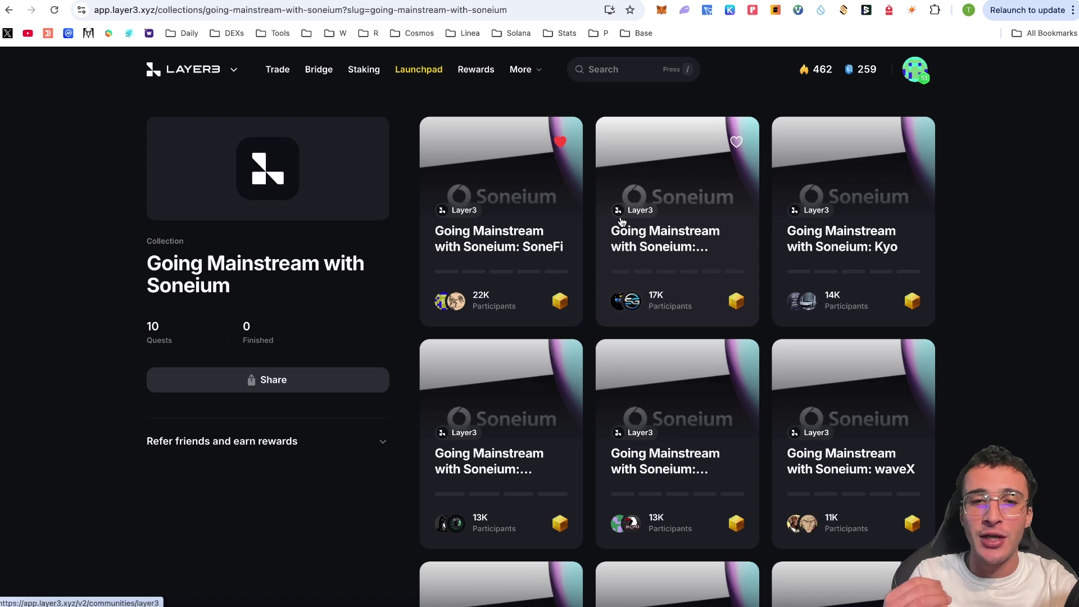
{"action": "left_click", "coordinate": [512, 225]}
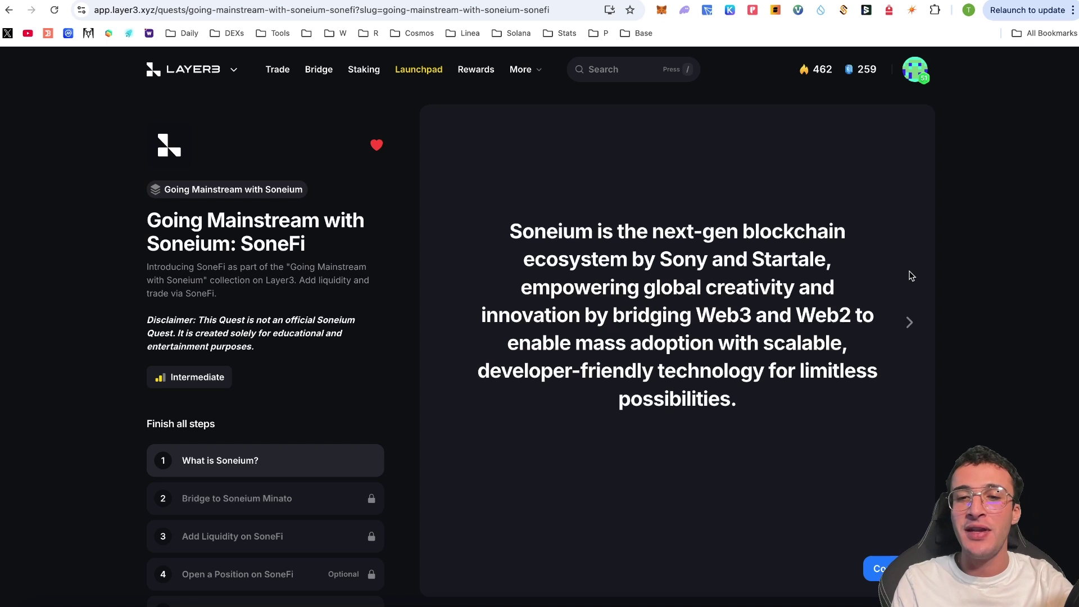
{"action": "left_click", "coordinate": [876, 564]}
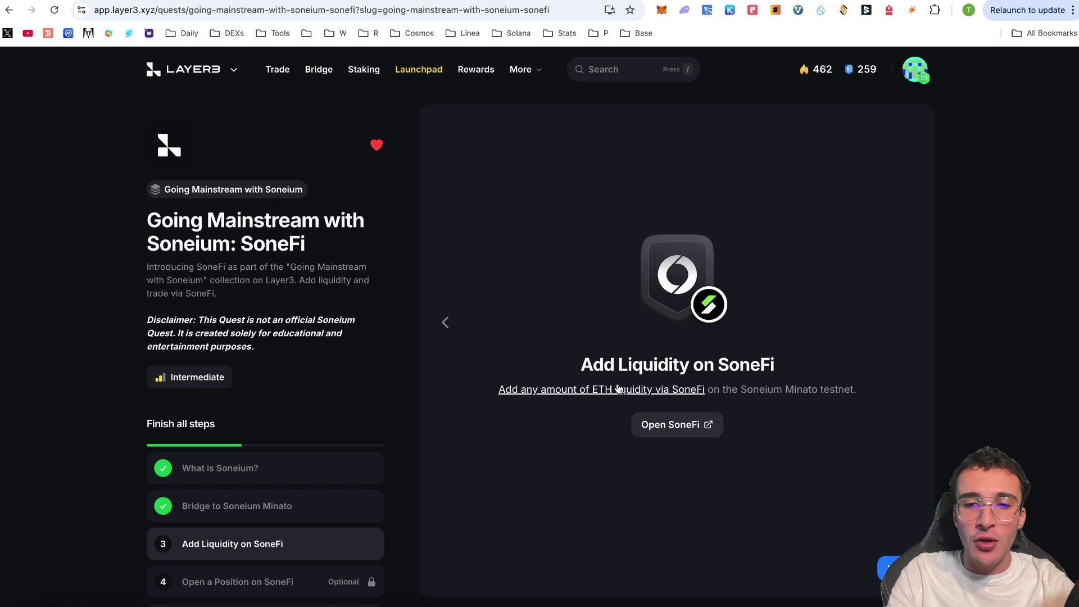
Step: Open SoneFi from the Add Liquidity quest step and connect the MetaMask account Trezor 1 to it
{"action": "left_click", "coordinate": [677, 425]}
{"action": "left_click", "coordinate": [725, 508]}
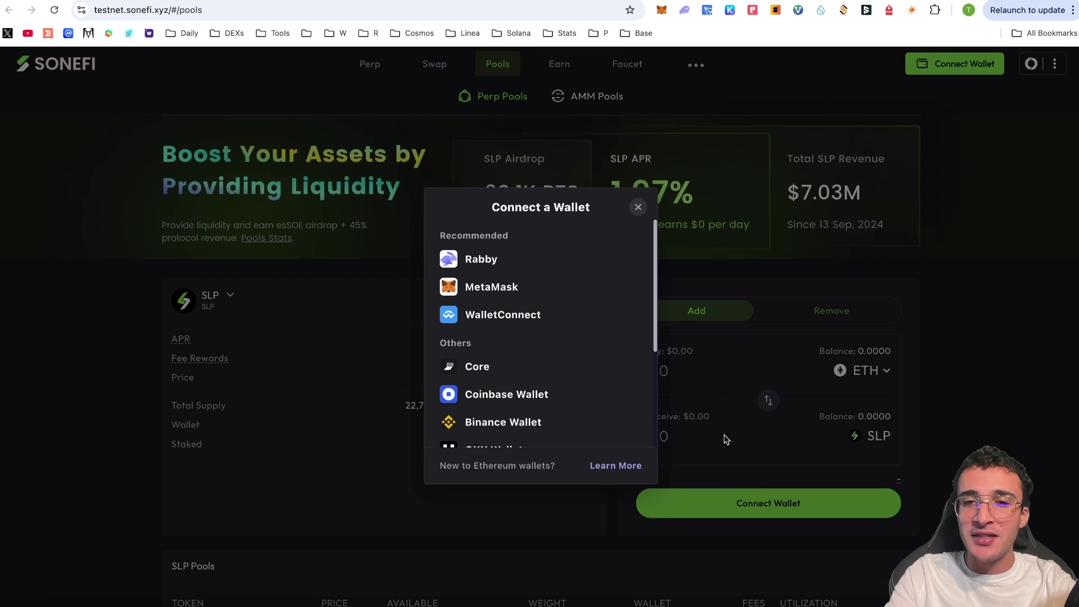
{"action": "left_click", "coordinate": [561, 285]}
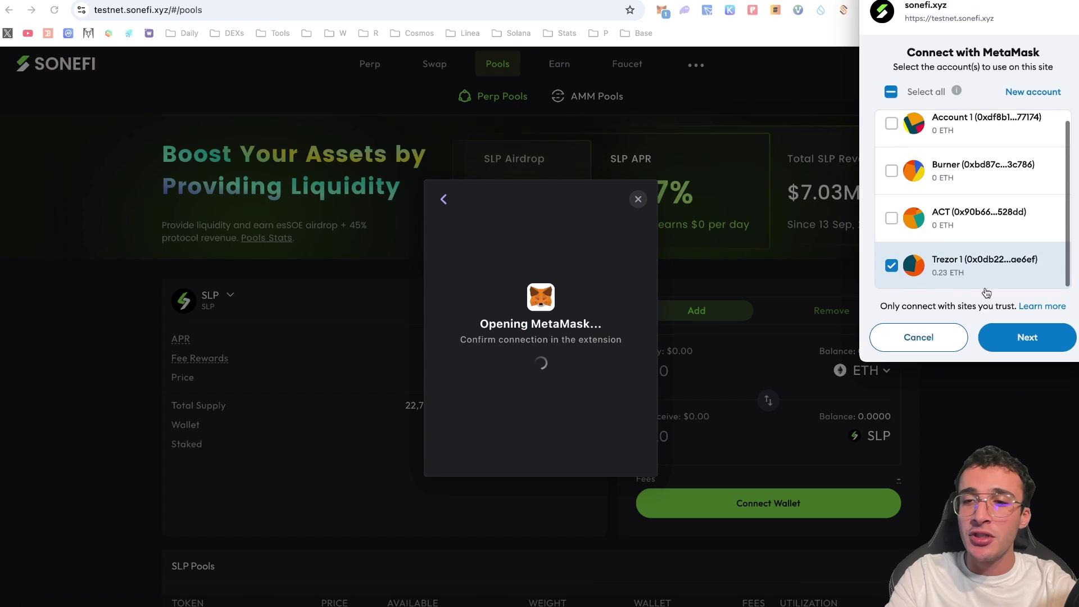
{"action": "left_click", "coordinate": [1017, 338]}
{"action": "left_click", "coordinate": [1017, 337]}
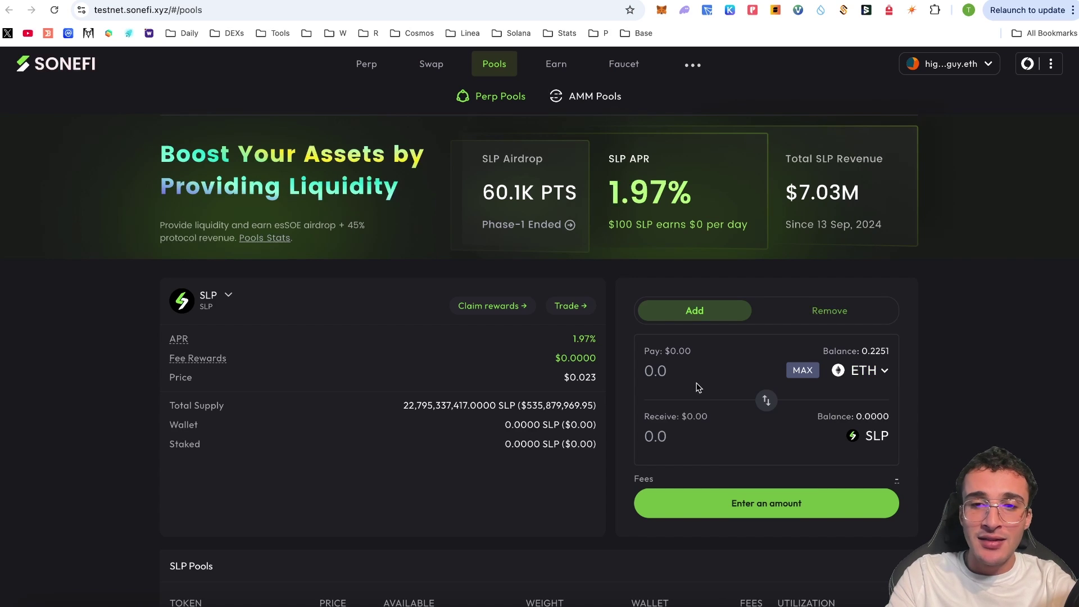
Step: Recheck the Add Liquidity quest step, set the SLP pool payment to 0.0075 ETH and request the liquidity approval
{"action": "key", "text": "ctrl+shift+Tab"}
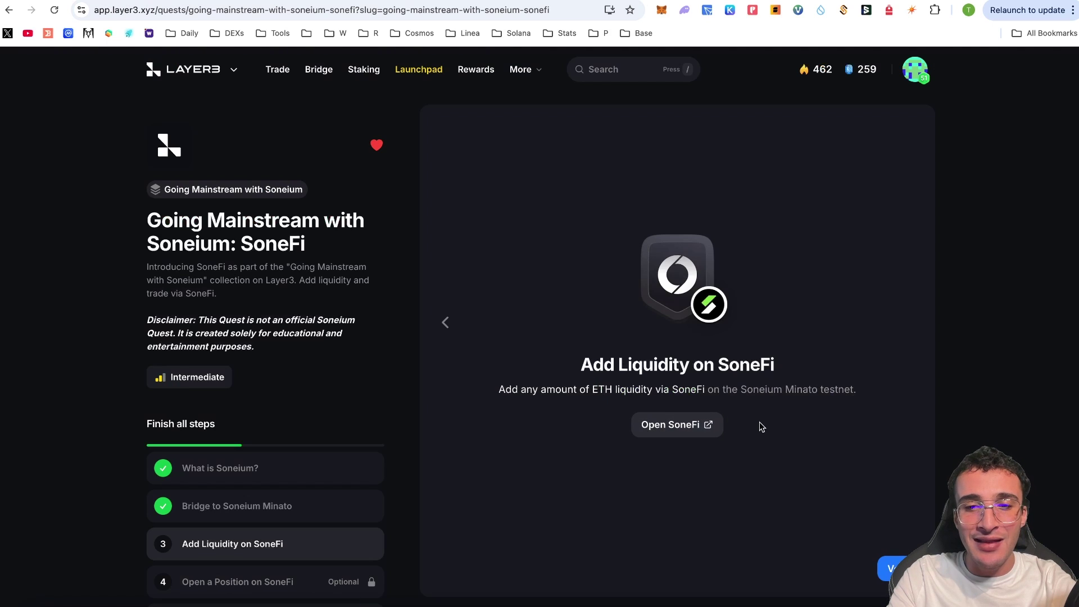
{"action": "key", "text": "ctrl+Tab"}
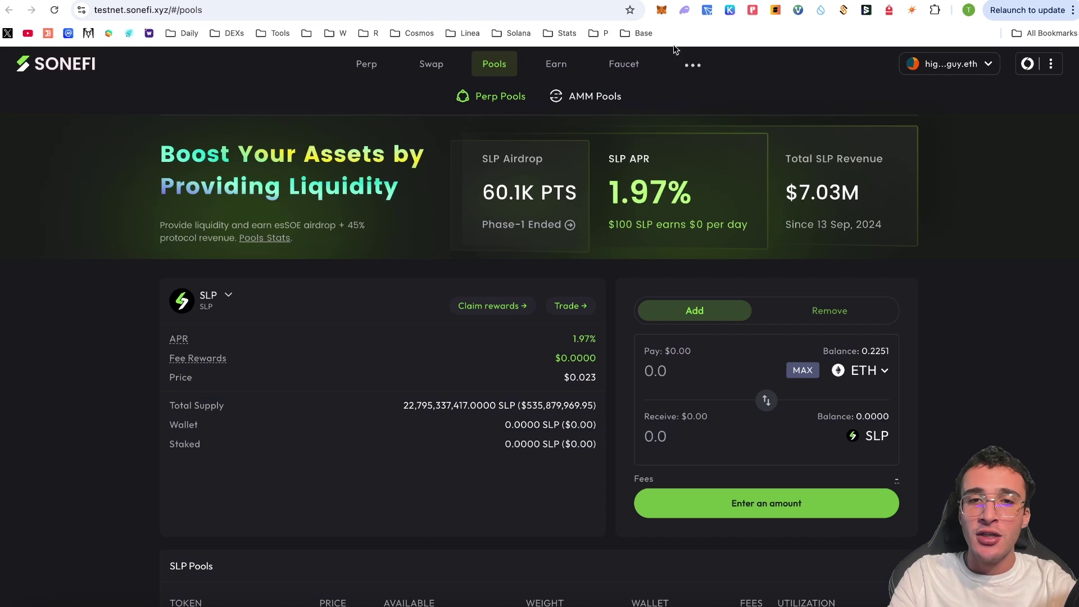
{"action": "left_click", "coordinate": [711, 364]}
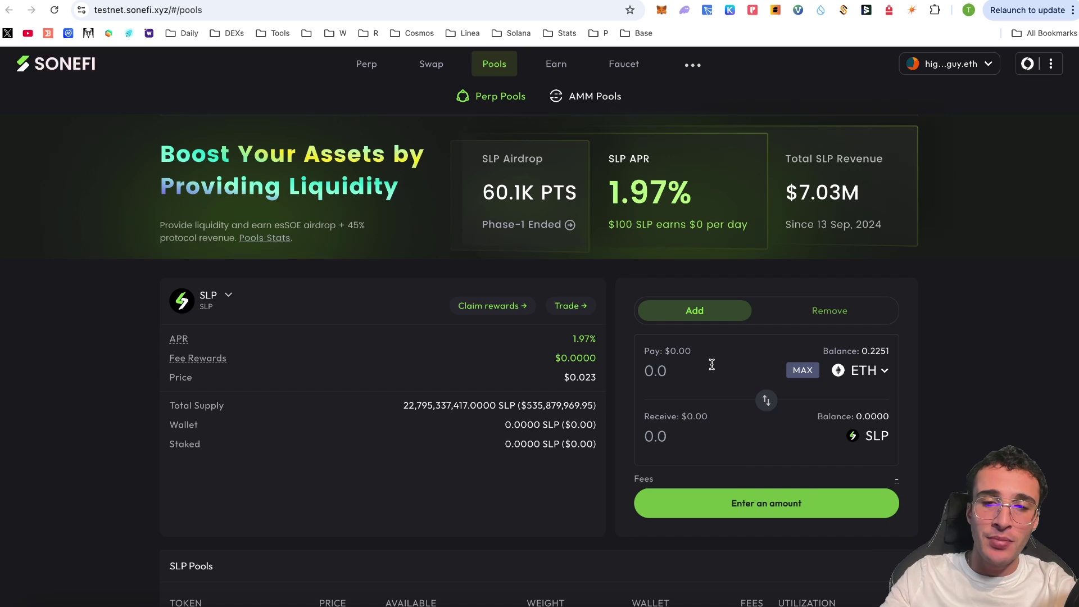
{"action": "type", "text": "0.00"}
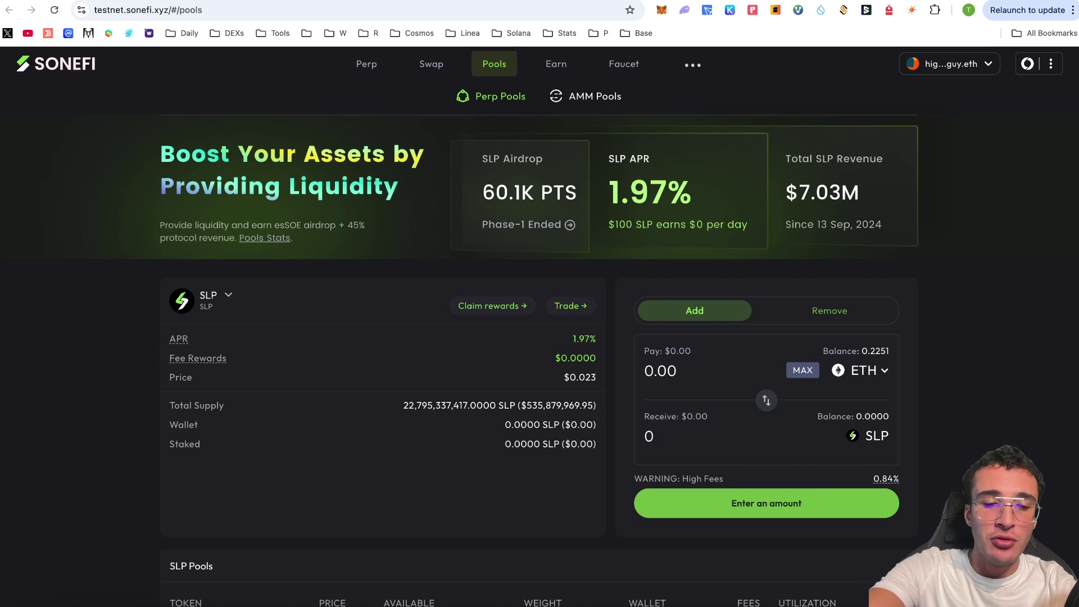
{"action": "type", "text": "75"}
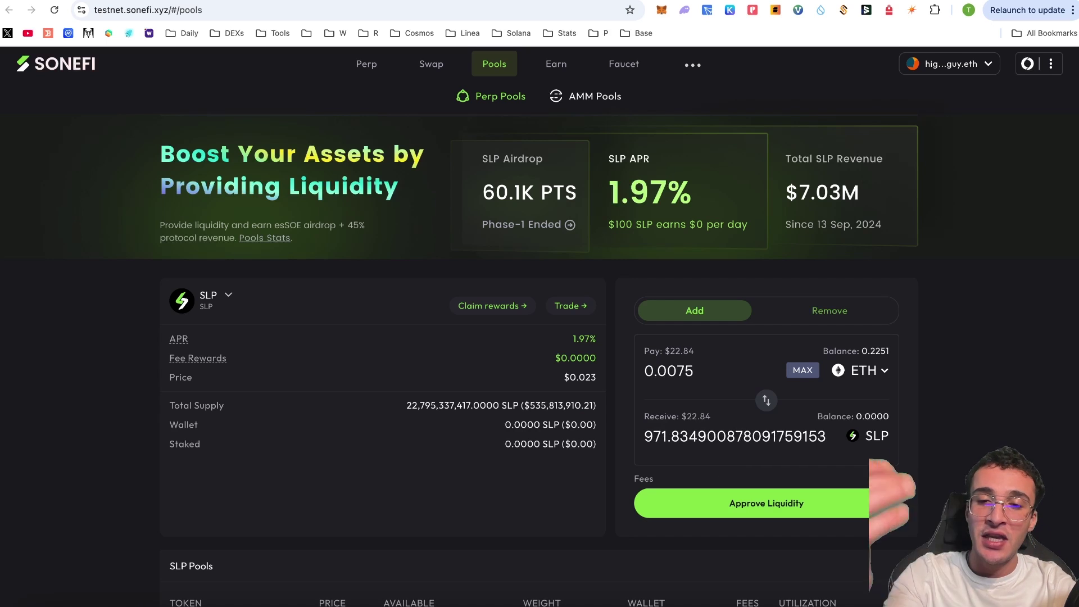
{"action": "left_click", "coordinate": [783, 515]}
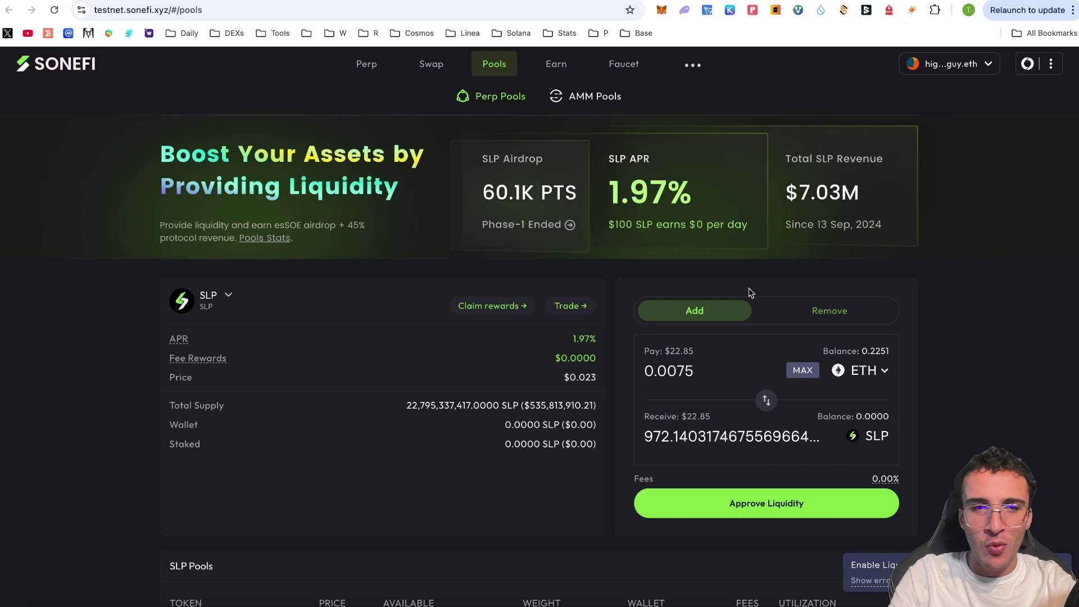
Step: Look through the SLP Pools token list and choose ETH as the token to add
{"action": "scroll", "coordinate": [750, 291], "scroll_direction": "down", "scroll_amount": 4}
{"action": "scroll", "coordinate": [927, 335], "scroll_direction": "down", "scroll_amount": 4}
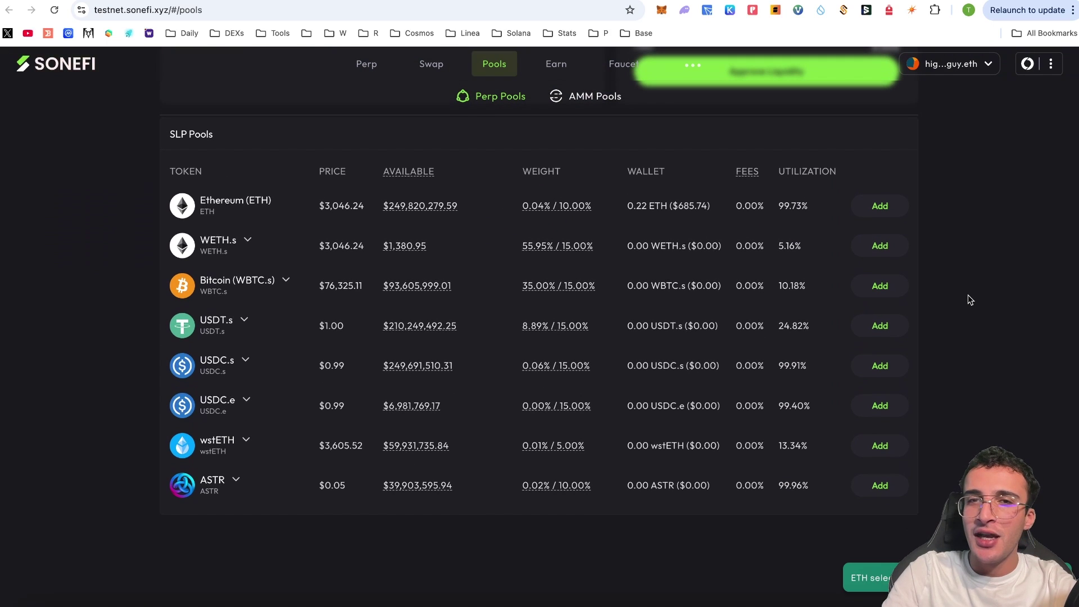
{"action": "scroll", "coordinate": [968, 294], "scroll_direction": "up", "scroll_amount": 8}
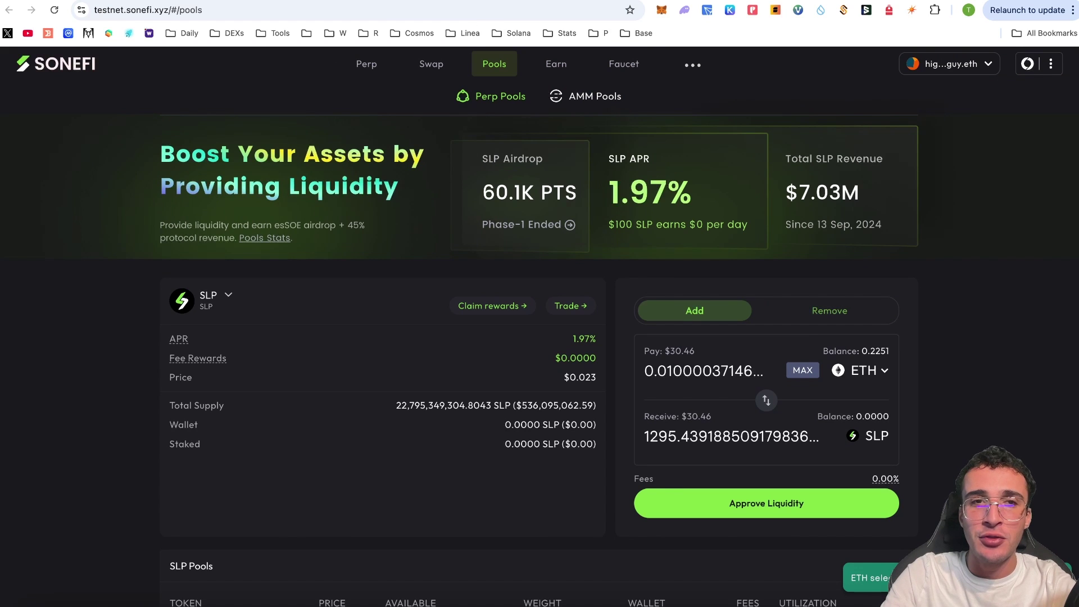
Step: Return to the Layer3 quest, open SoneFi for the Open a Position step and confirm the leverage plugin approval in MetaMask
{"action": "key", "text": "ctrl+shift+Tab"}
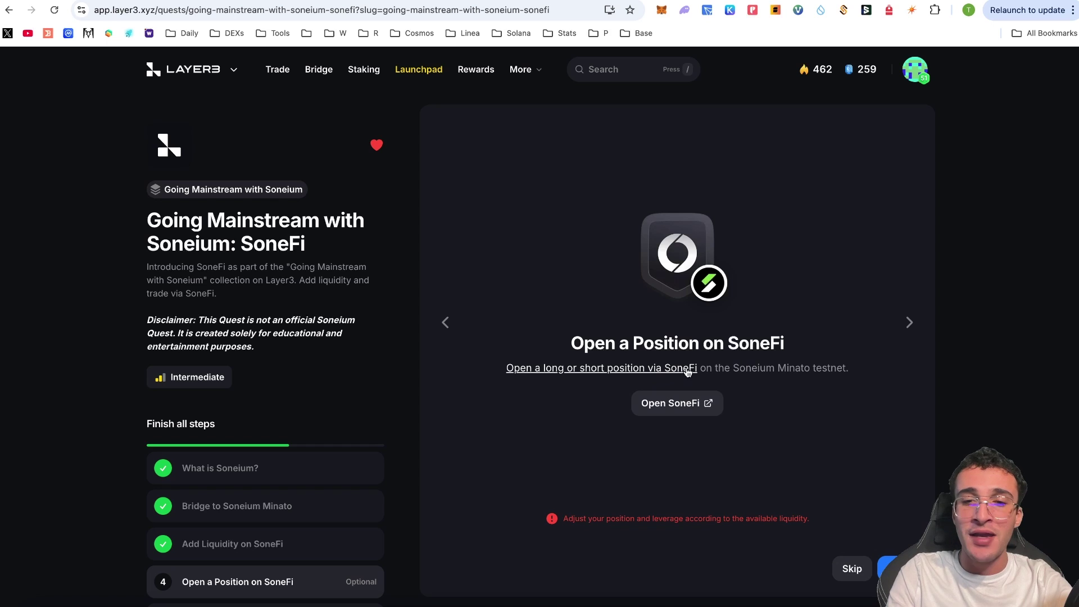
{"action": "left_click", "coordinate": [633, 372]}
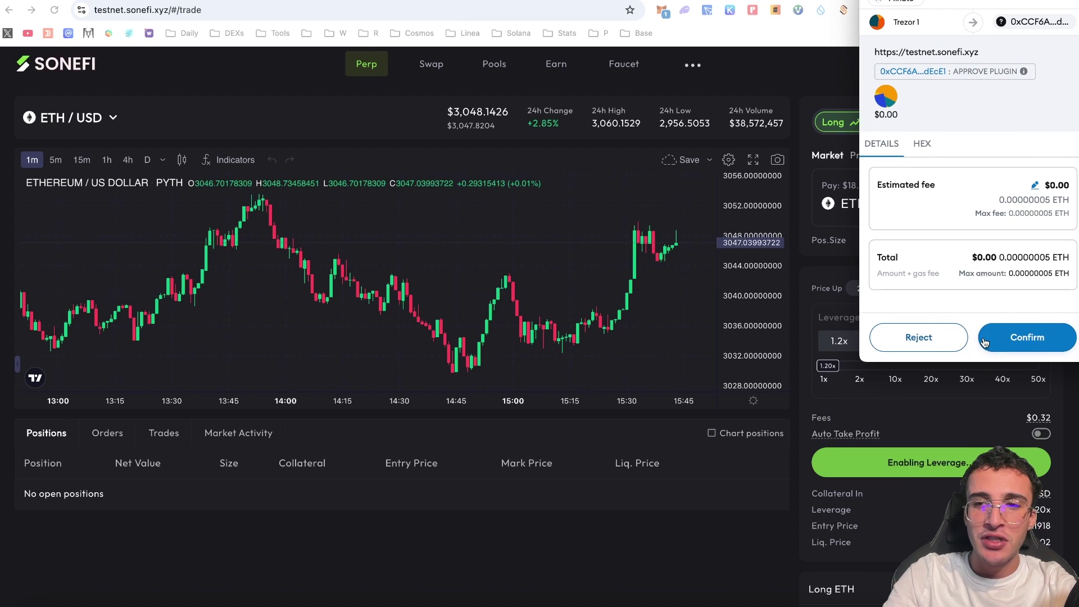
{"action": "left_click", "coordinate": [1007, 340]}
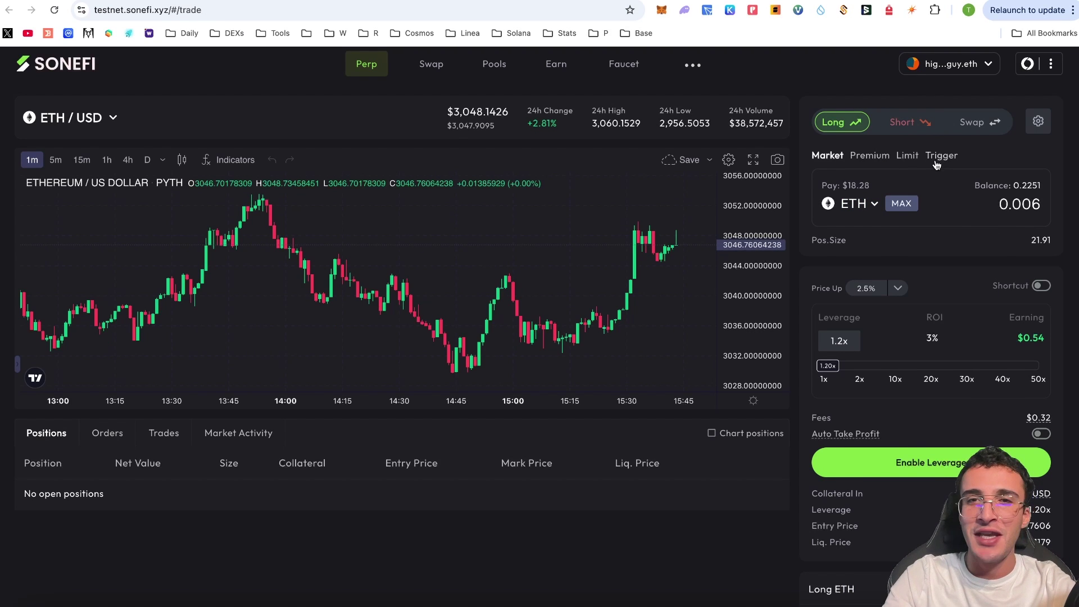
Step: Switch the SoneFi trade form from a long position to a swap and choose ASTR as the token to receive
{"action": "left_click", "coordinate": [965, 132]}
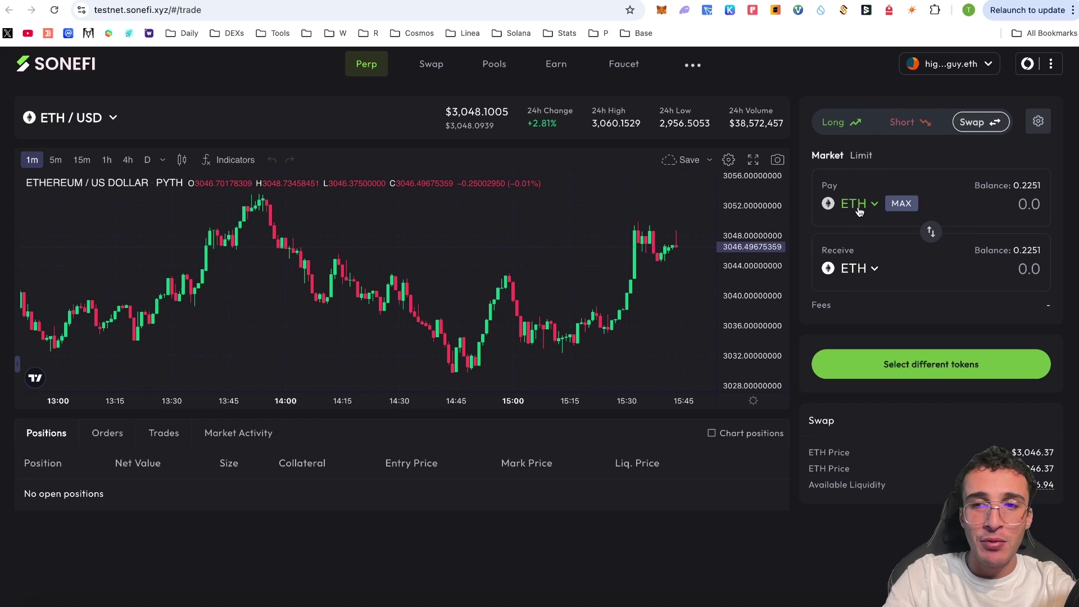
{"action": "left_click", "coordinate": [854, 268]}
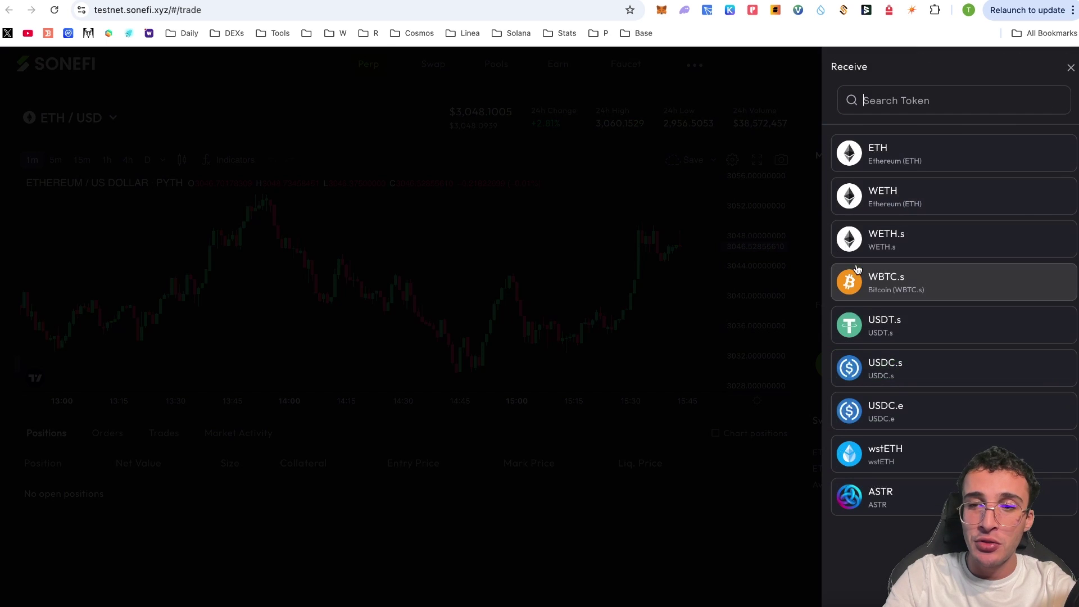
{"action": "left_click", "coordinate": [928, 493]}
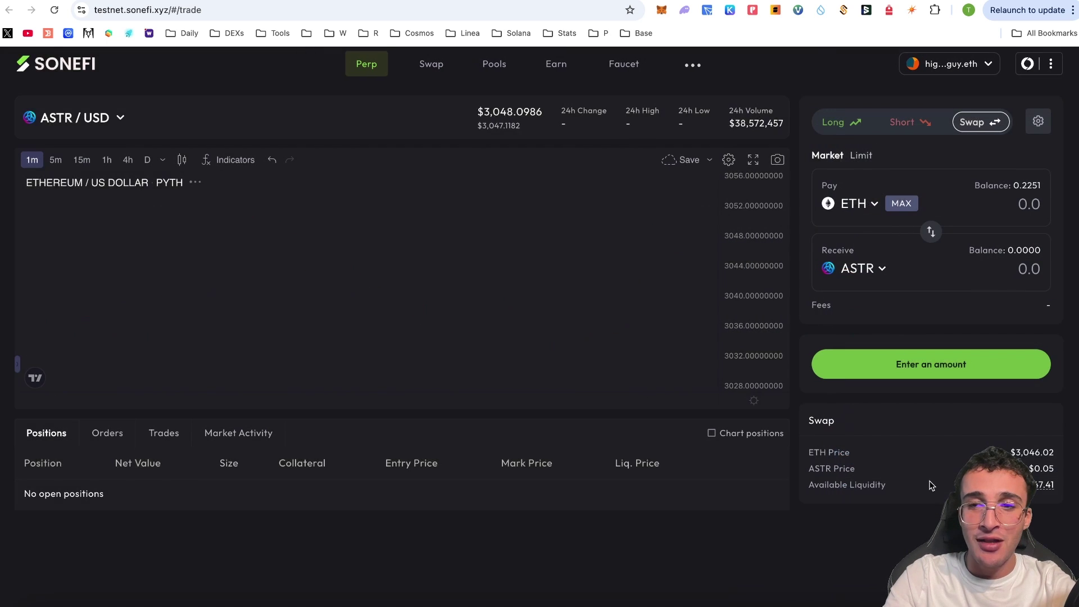
Step: Set the swap payment to 0.01 ETH, confirm the swap to ASTR and send the MetaMask transaction to Trezor for signing
{"action": "left_click", "coordinate": [1020, 206]}
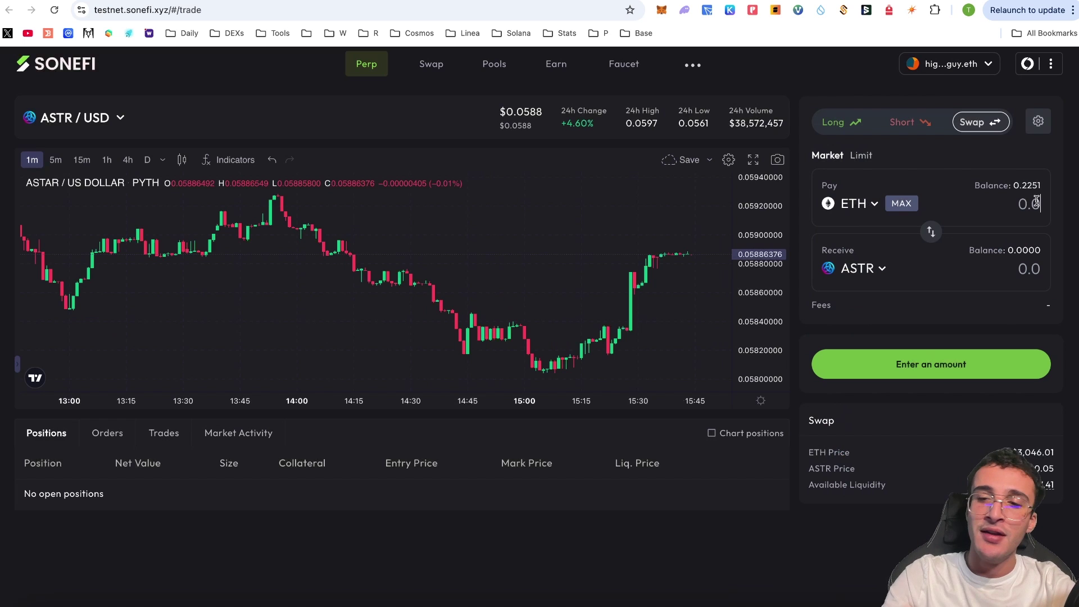
{"action": "type", "text": "0.0"}
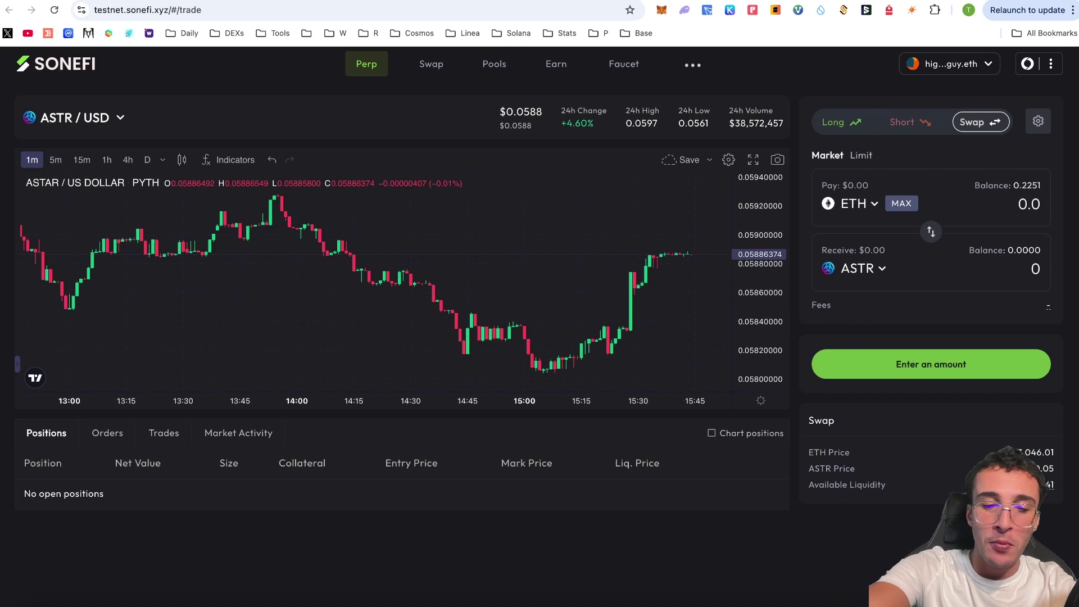
{"action": "type", "text": "1"}
{"action": "left_click", "coordinate": [937, 362]}
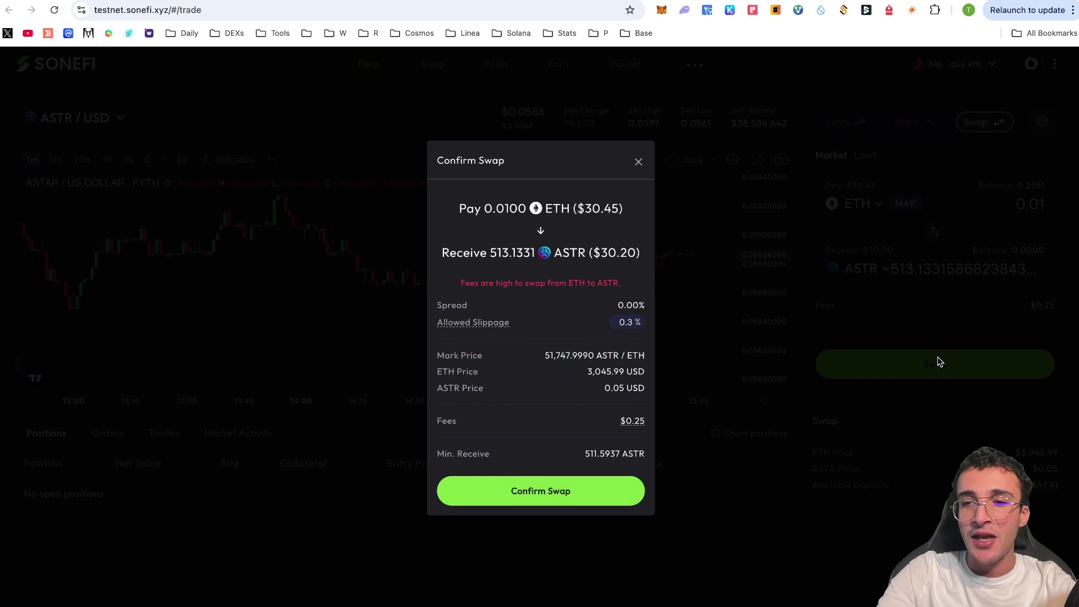
{"action": "left_click", "coordinate": [531, 494]}
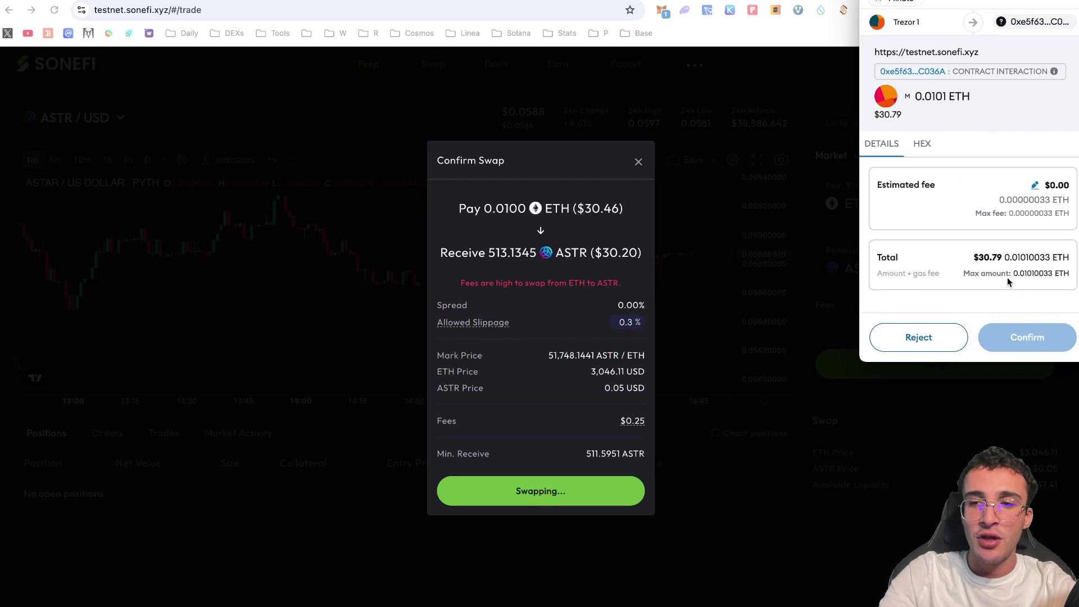
{"action": "left_click", "coordinate": [1011, 337]}
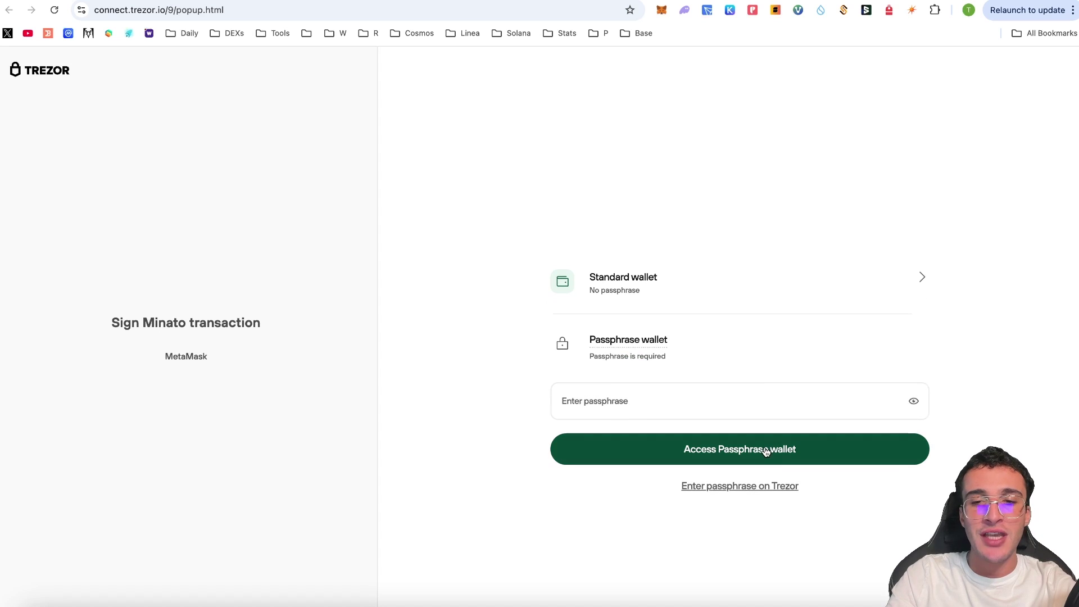
Step: Access the passphrase wallet in Trezor to sign the swap transaction and check the ASTR balance in SoneFi
{"action": "left_click", "coordinate": [765, 450]}
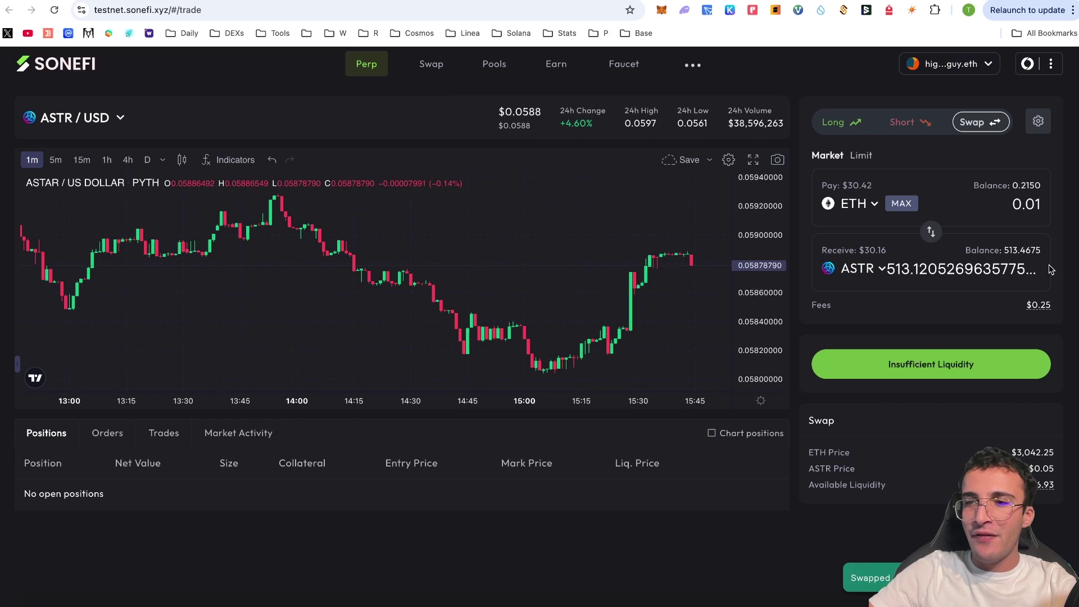
{"action": "left_click_drag", "start_coordinate": [1002, 251], "coordinate": [1061, 253]}
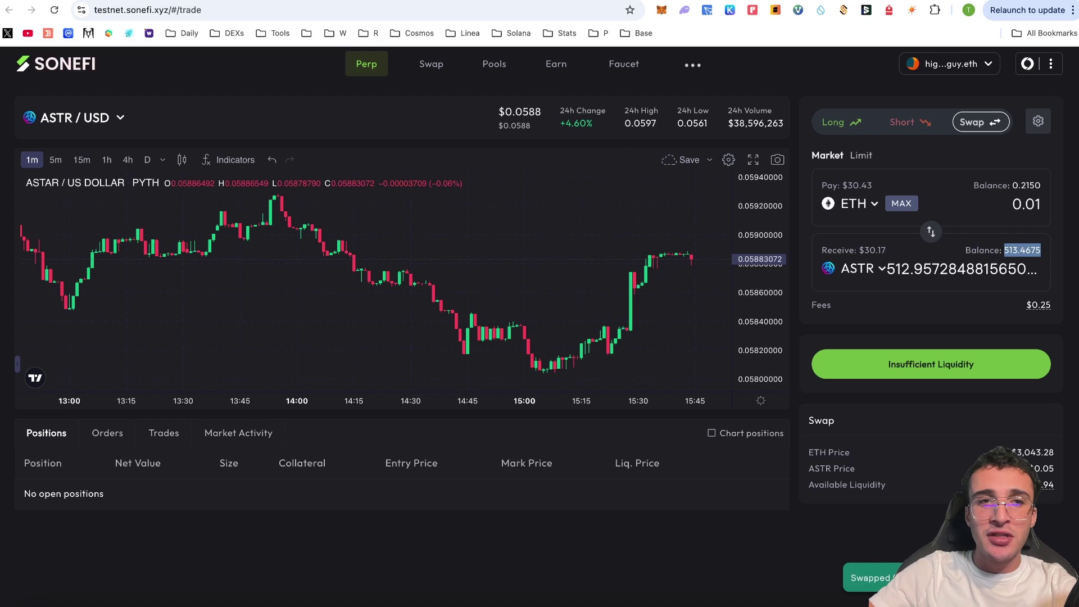
Step: Return to the Layer3 quest, open SoneFi's X profile for the follow step and close the profile again
{"action": "key", "text": "ctrl+shift+Tab"}
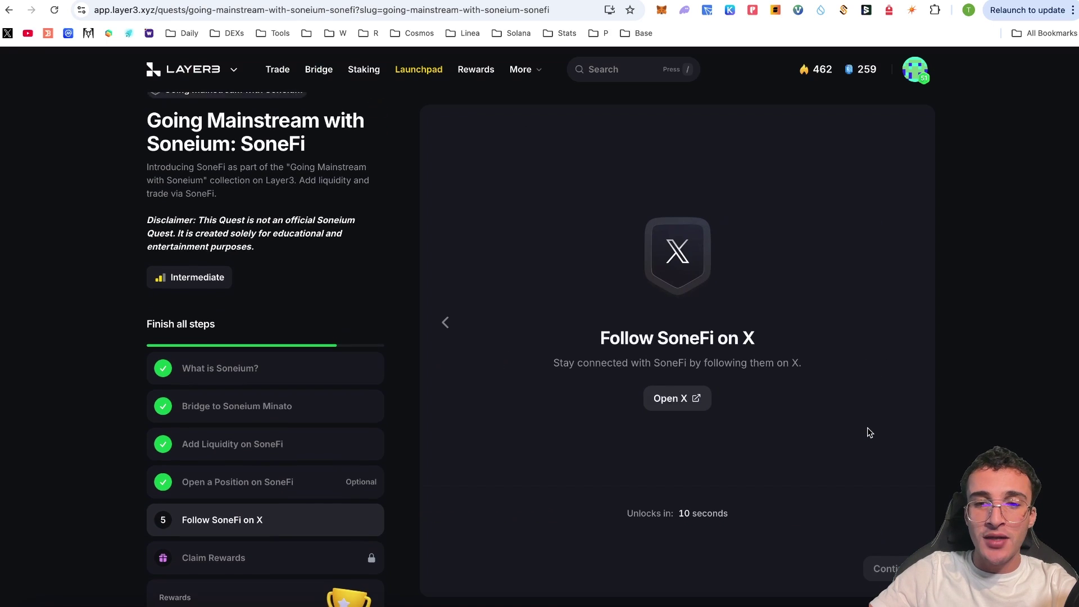
{"action": "left_click", "coordinate": [674, 397]}
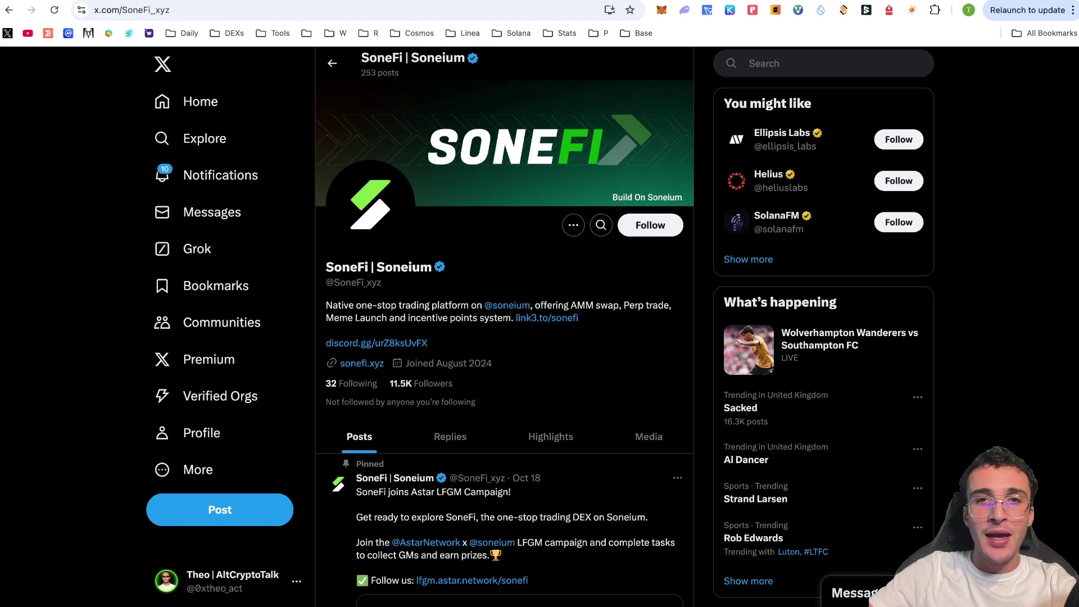
{"action": "key", "text": "ctrl+w"}
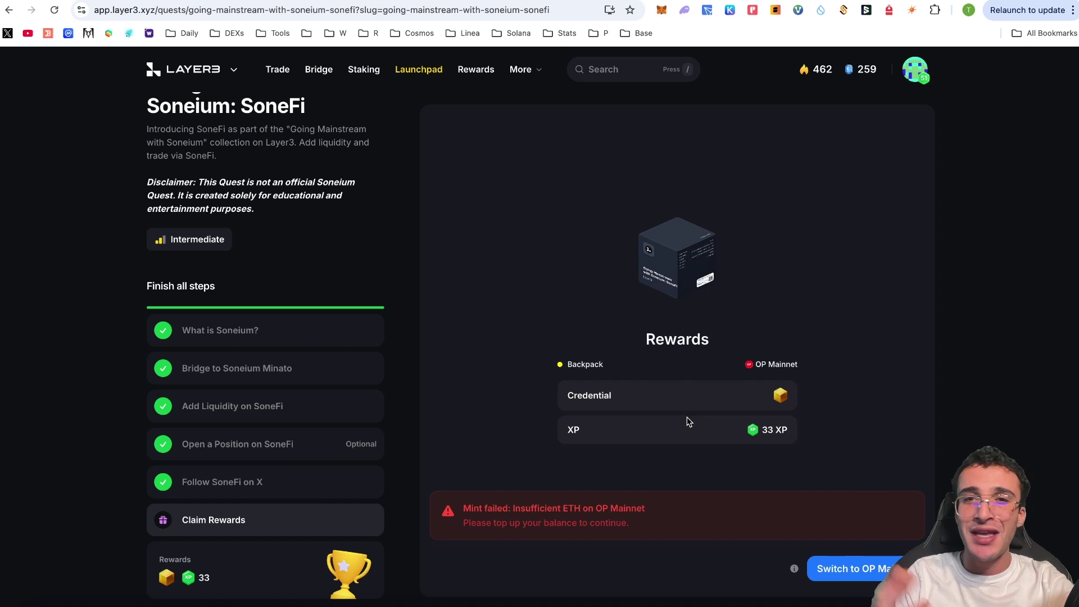
Step: Switch the wallet network to OP Mainnet, mint the quest's CUBE reward and confirm it in MetaMask
{"action": "left_click", "coordinate": [849, 568]}
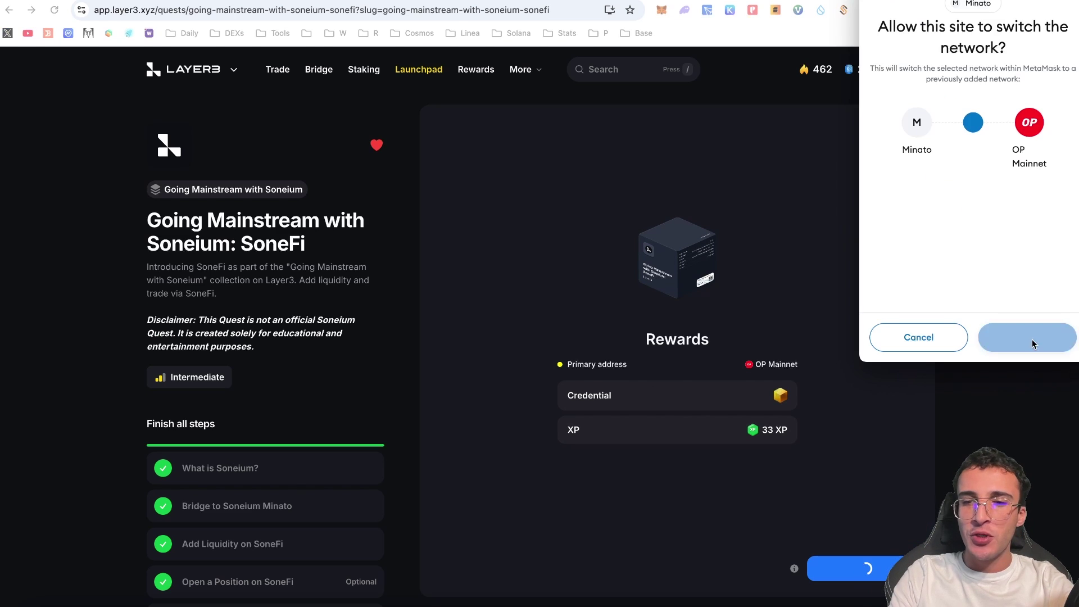
{"action": "left_click", "coordinate": [1032, 338]}
{"action": "left_click", "coordinate": [871, 580]}
{"action": "left_click", "coordinate": [1015, 335]}
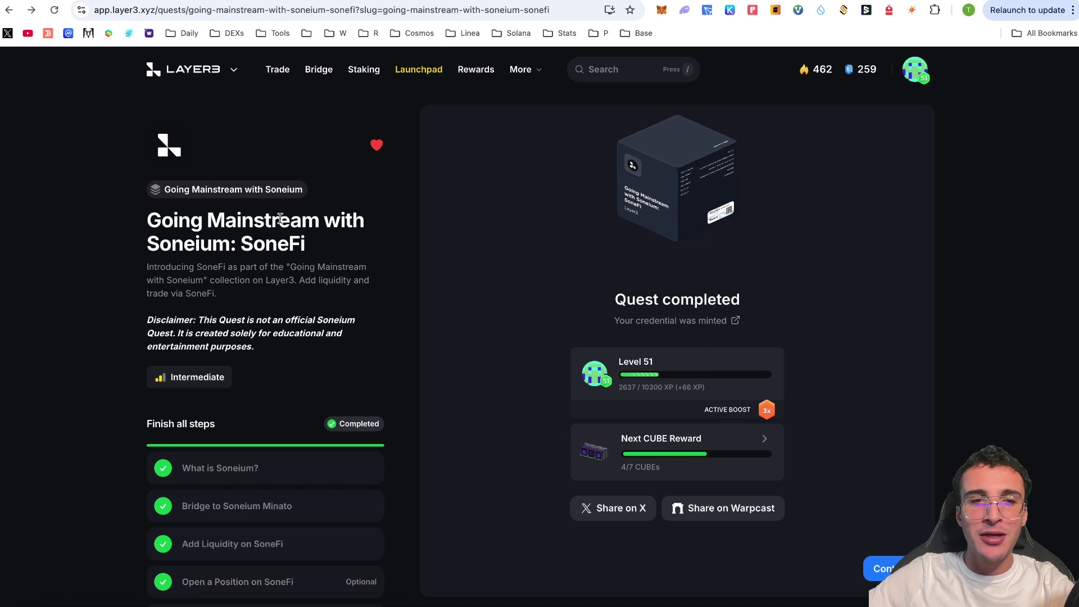
Step: Open the Going Mainstream with Soneium collection, look over its quests and open the SuperVol quest
{"action": "left_click", "coordinate": [236, 186]}
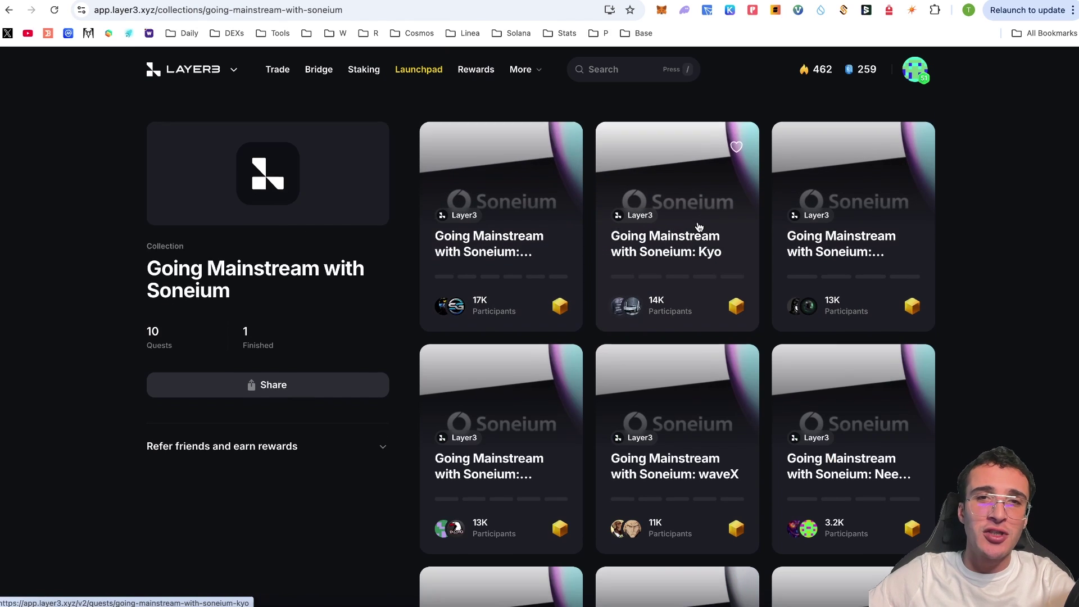
{"action": "scroll", "coordinate": [699, 228], "scroll_direction": "down", "scroll_amount": 3}
{"action": "scroll", "coordinate": [699, 227], "scroll_direction": "down", "scroll_amount": 2}
{"action": "scroll", "coordinate": [699, 224], "scroll_direction": "up", "scroll_amount": 5}
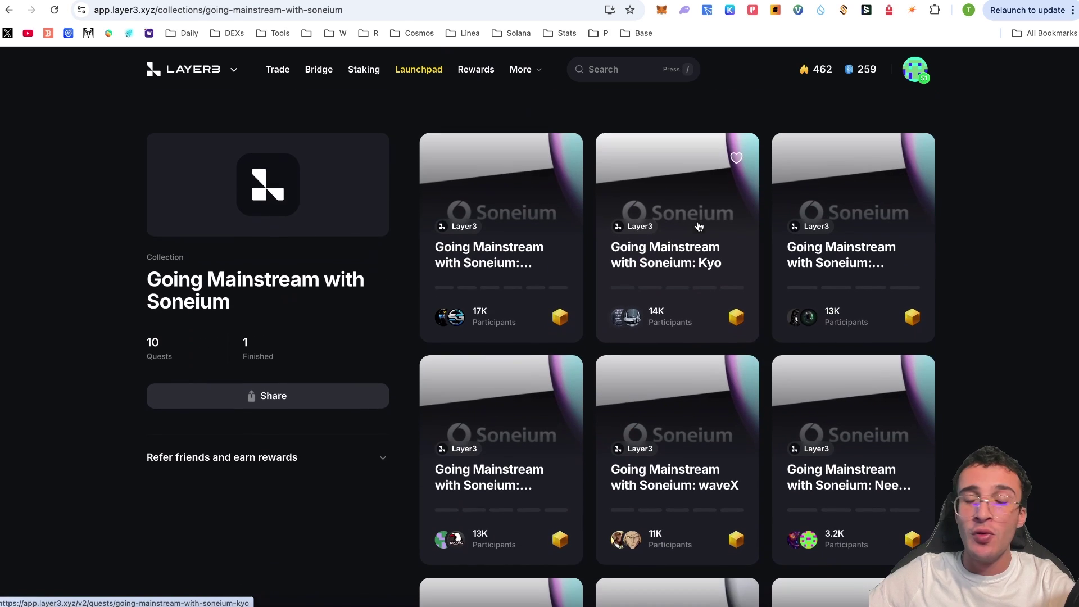
{"action": "left_click", "coordinate": [543, 227]}
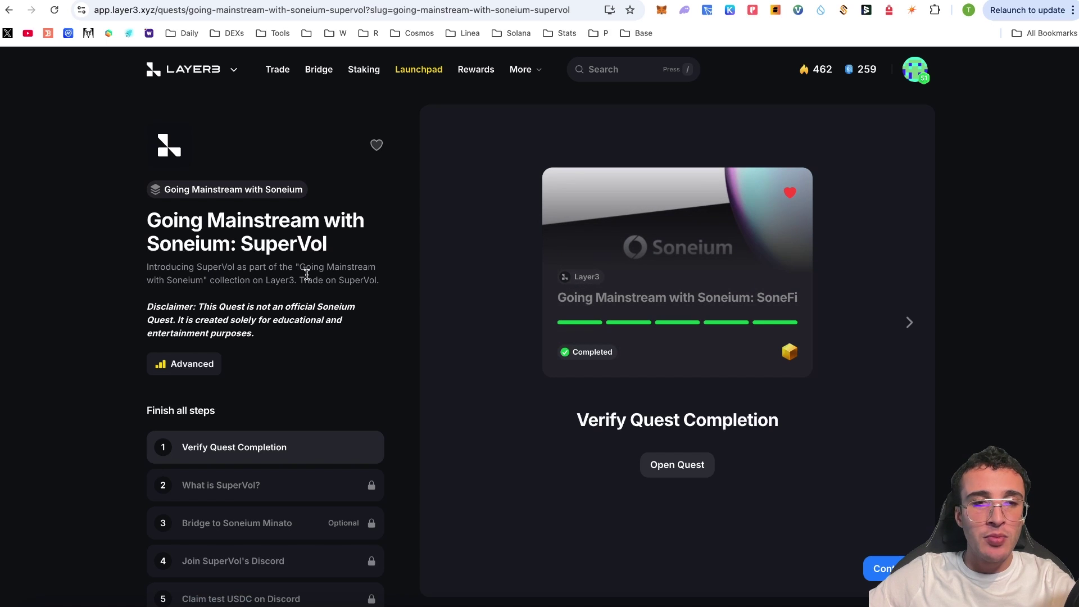
Step: Advance the SuperVol quest past the What is SuperVol? step and skip the optional Bridge to Soneium Minato step
{"action": "scroll", "coordinate": [489, 311], "scroll_direction": "down", "scroll_amount": 3}
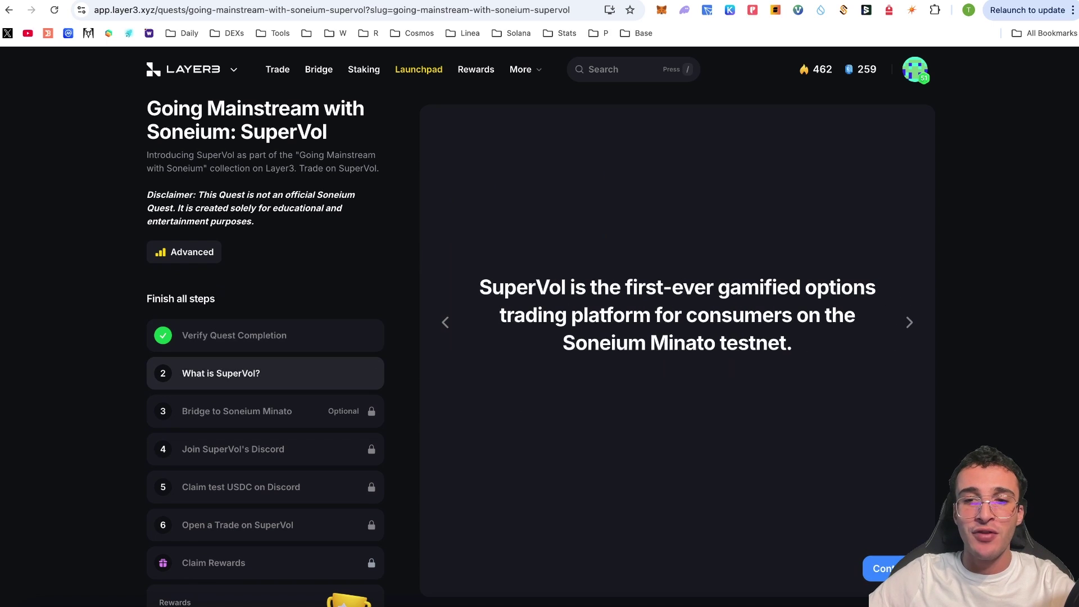
{"action": "left_click", "coordinate": [891, 567]}
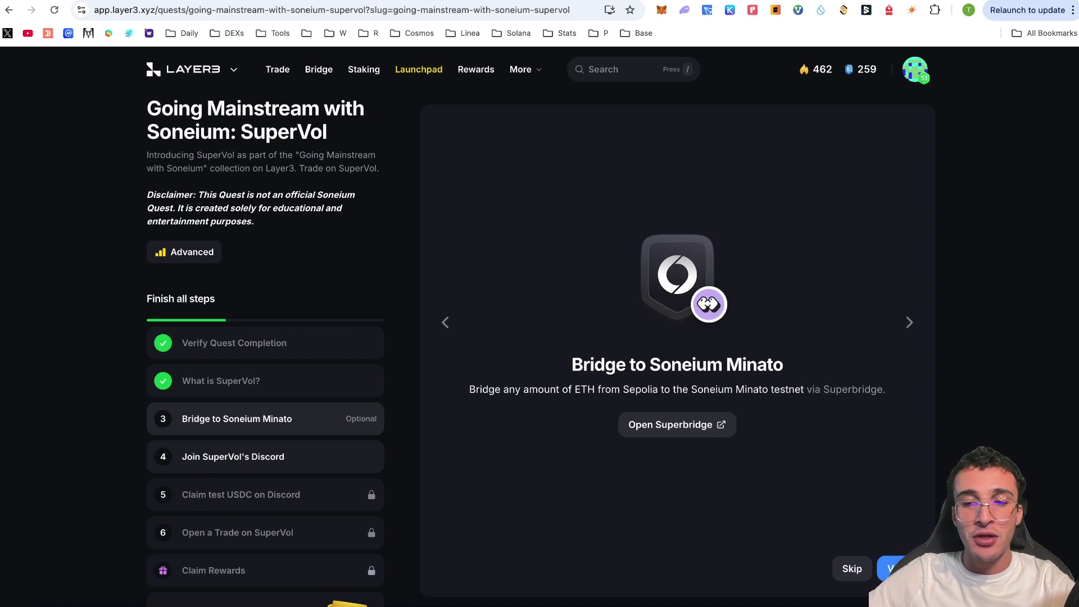
{"action": "left_click", "coordinate": [852, 569]}
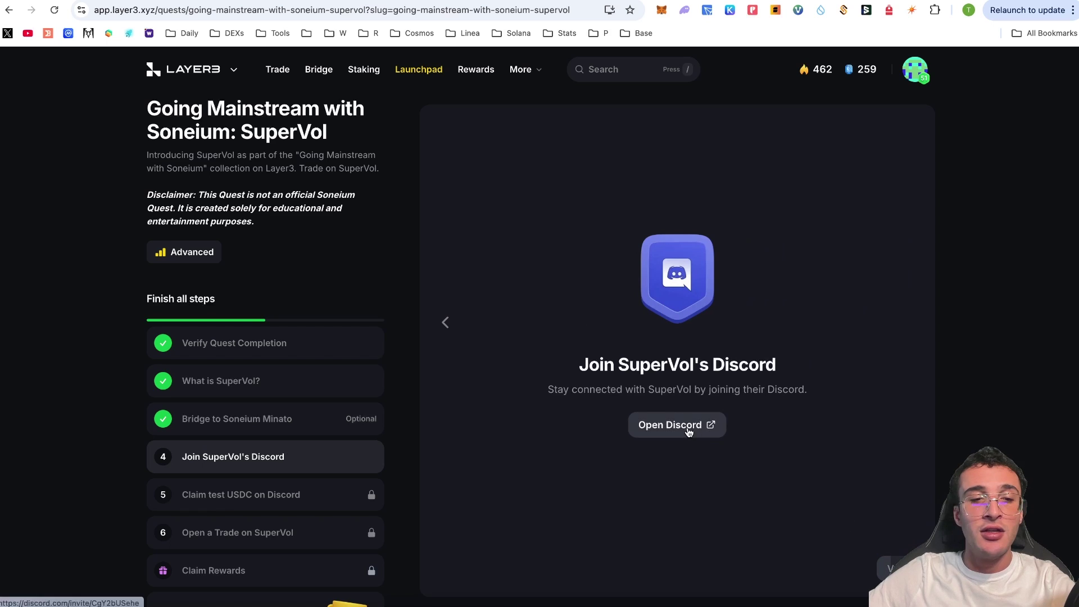
Step: Open SuperVol's Discord from the quest, react with the check mark in the verify channel and solve the captcha
{"action": "left_click", "coordinate": [697, 427]}
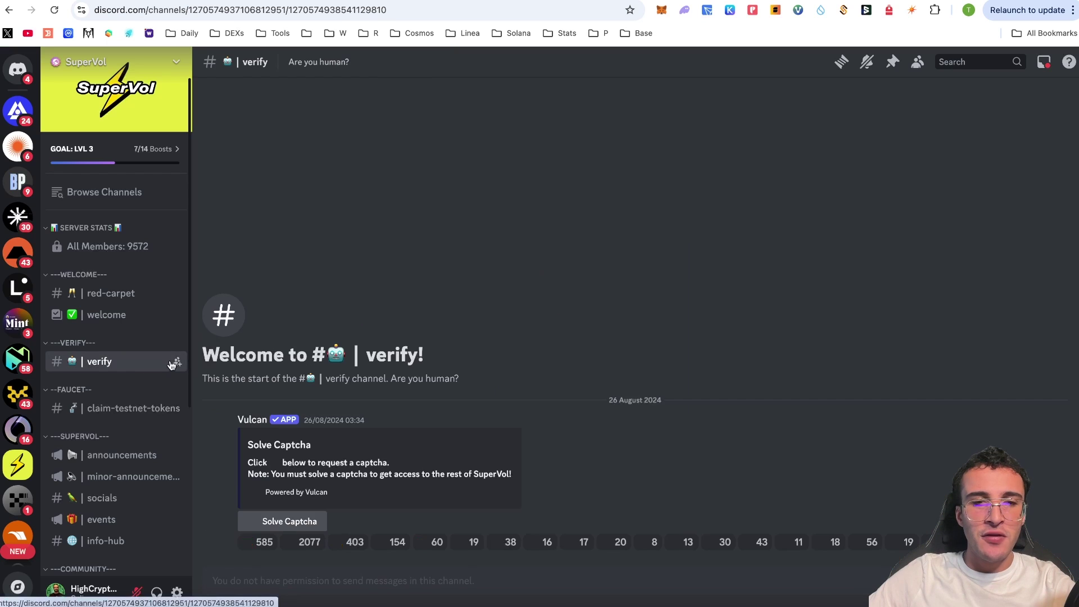
{"action": "left_click", "coordinate": [309, 541]}
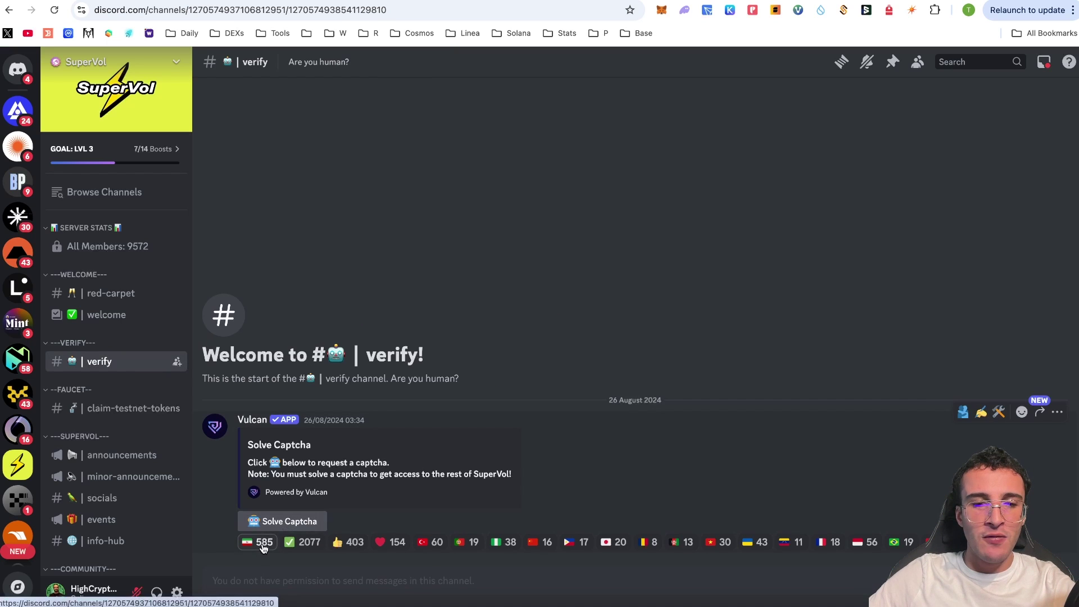
{"action": "left_click", "coordinate": [289, 521]}
{"action": "left_click", "coordinate": [333, 524]}
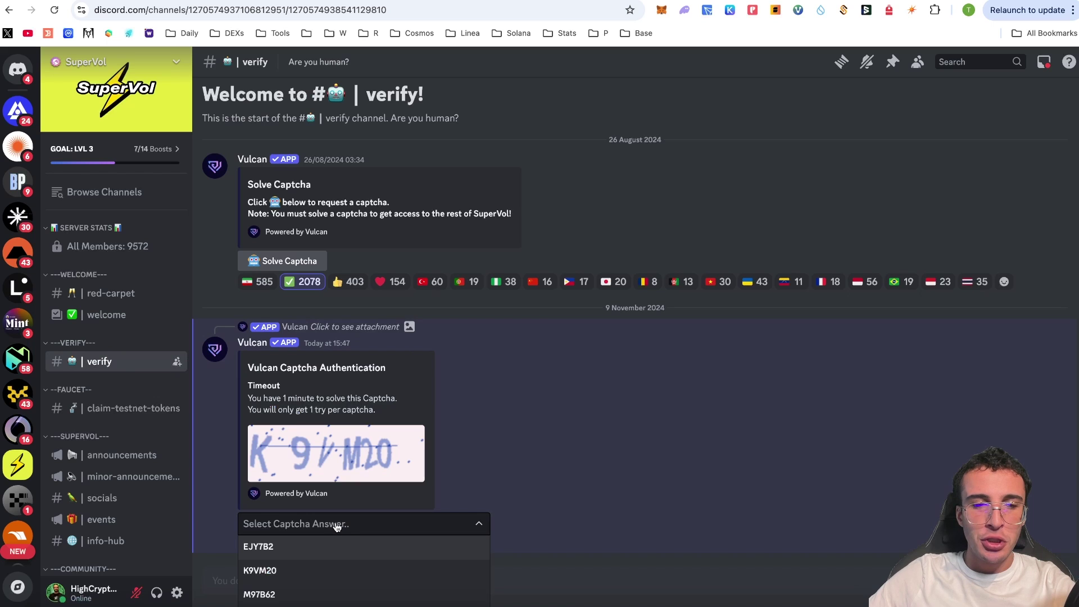
{"action": "left_click", "coordinate": [333, 571]}
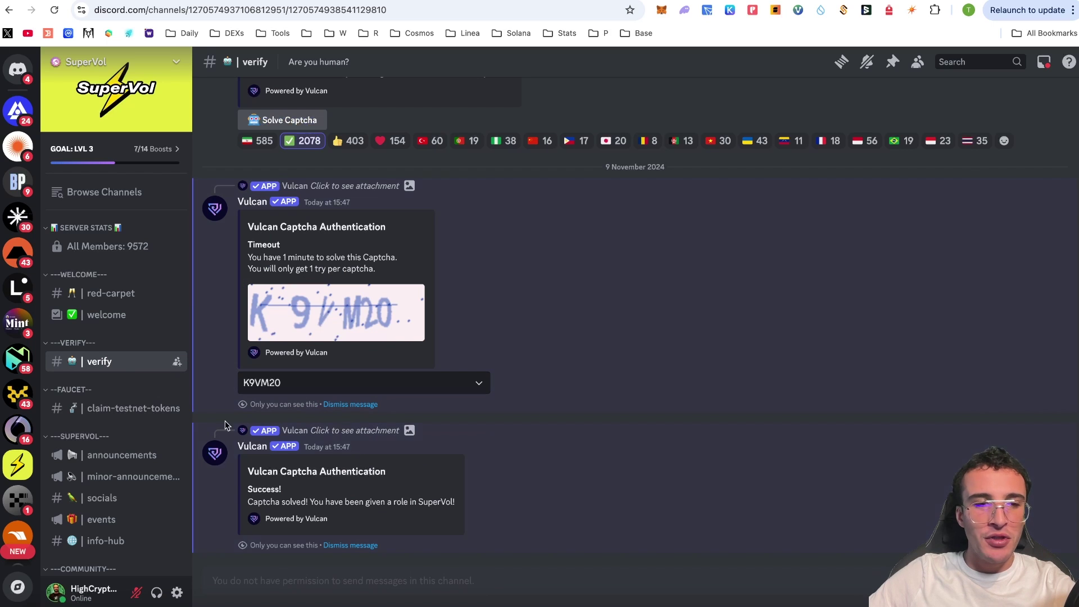
Step: Claim testnet tokens from the SuperVol Discord faucet, submitting the wallet address copied from the Trezor 1 account in MetaMask
{"action": "left_click", "coordinate": [112, 415]}
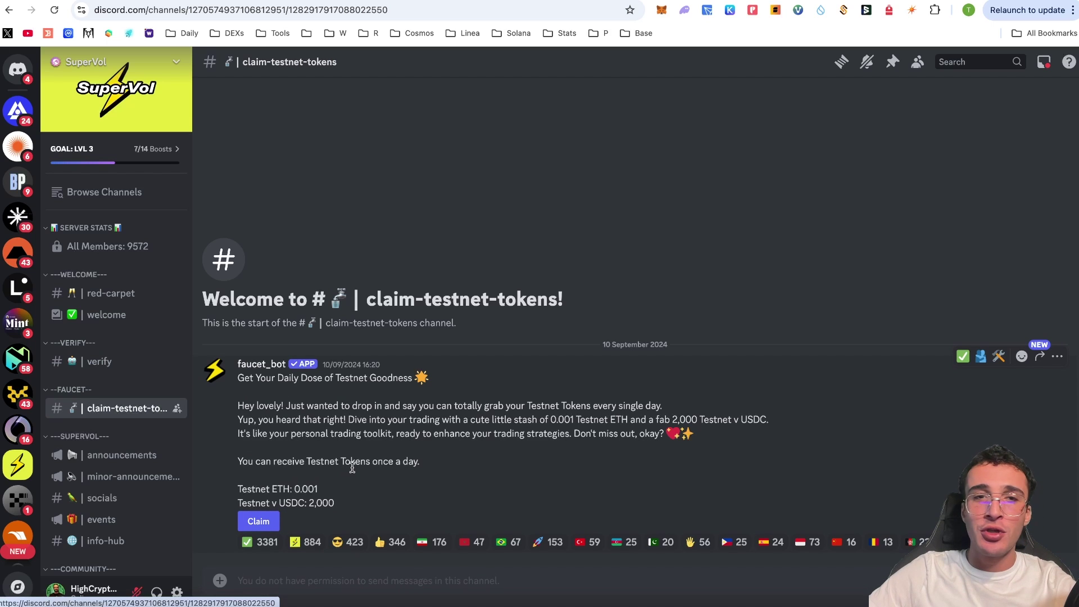
{"action": "left_click", "coordinate": [258, 521]}
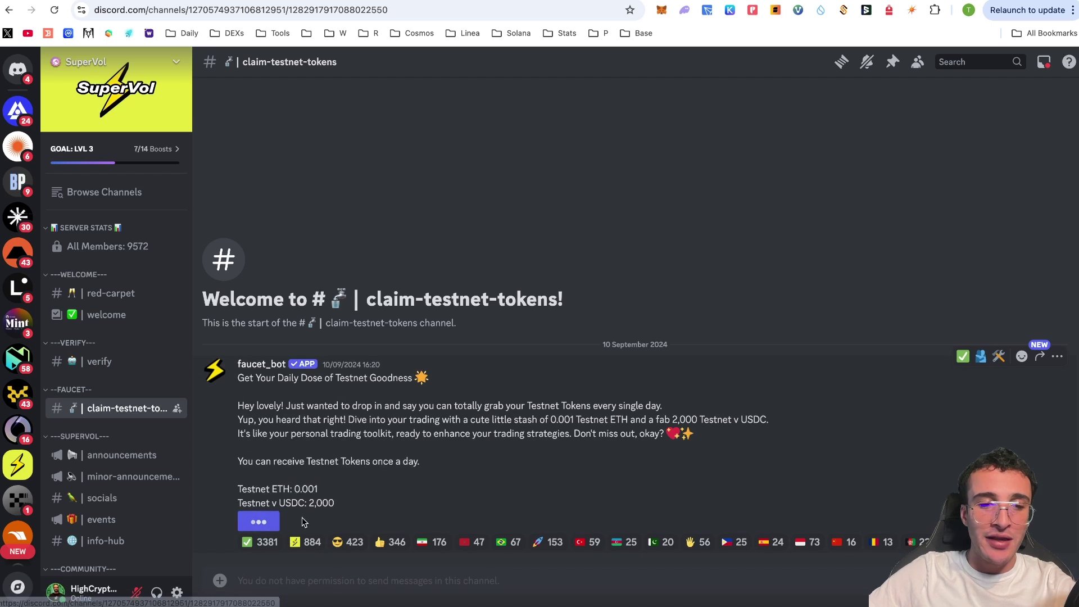
{"action": "left_click", "coordinate": [661, 11]}
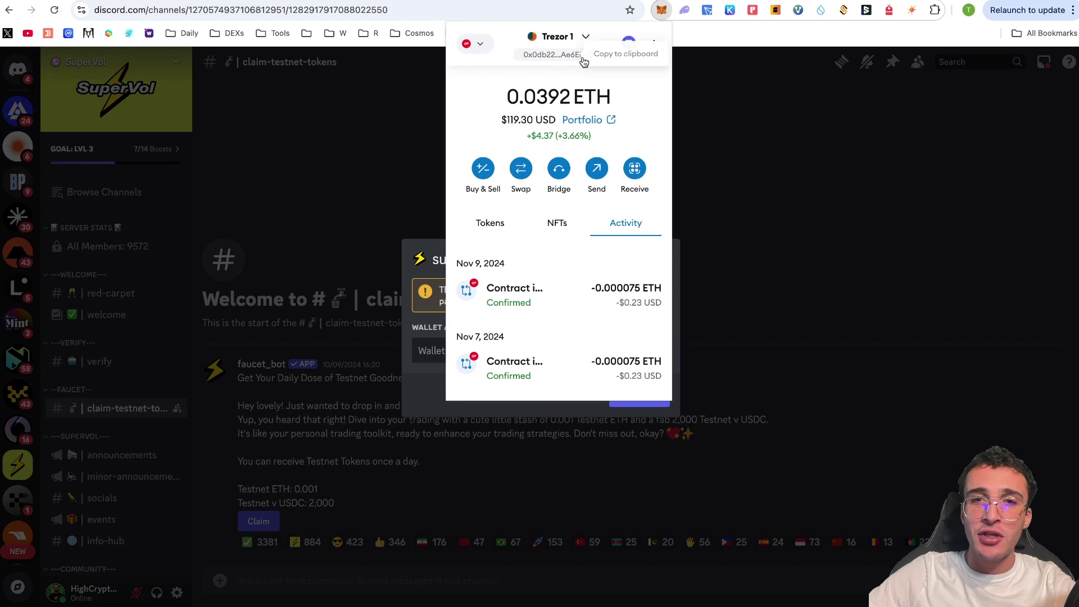
{"action": "left_click", "coordinate": [549, 55]}
{"action": "left_click", "coordinate": [433, 249]}
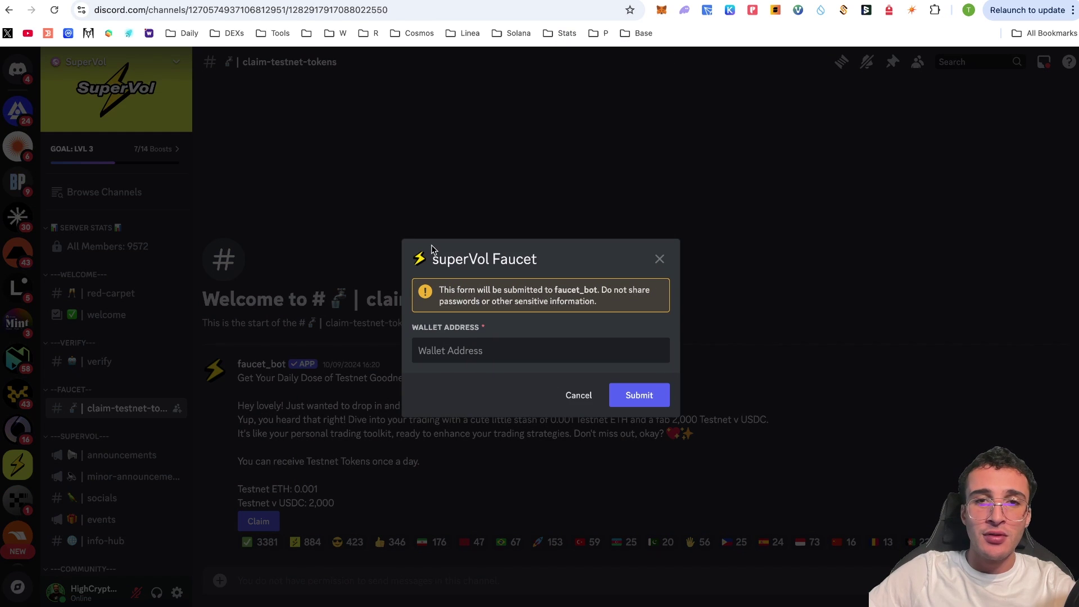
{"action": "key", "text": "super+v"}
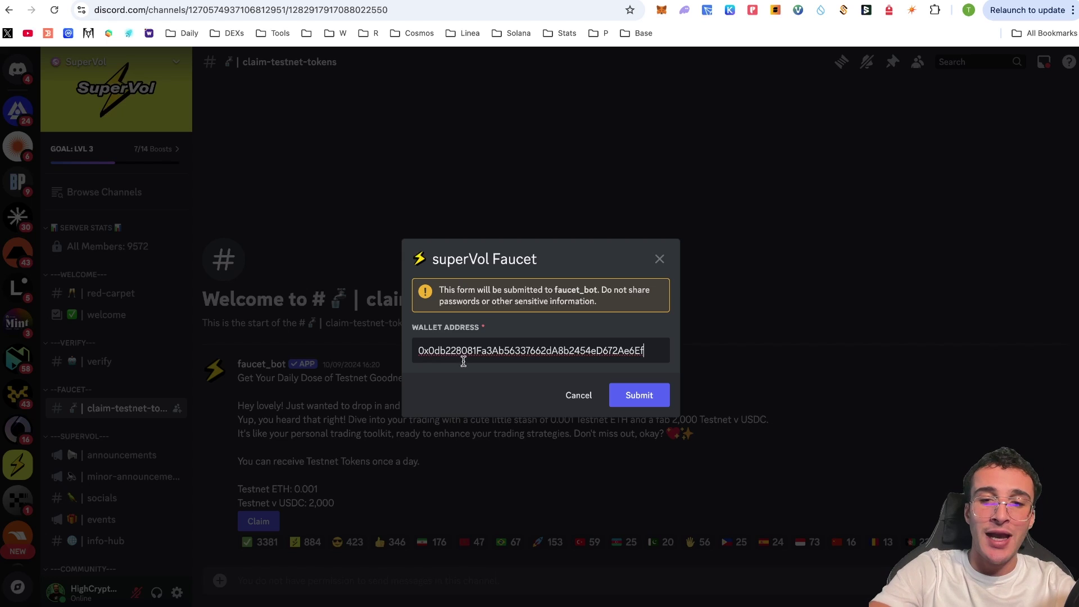
{"action": "left_click", "coordinate": [635, 390]}
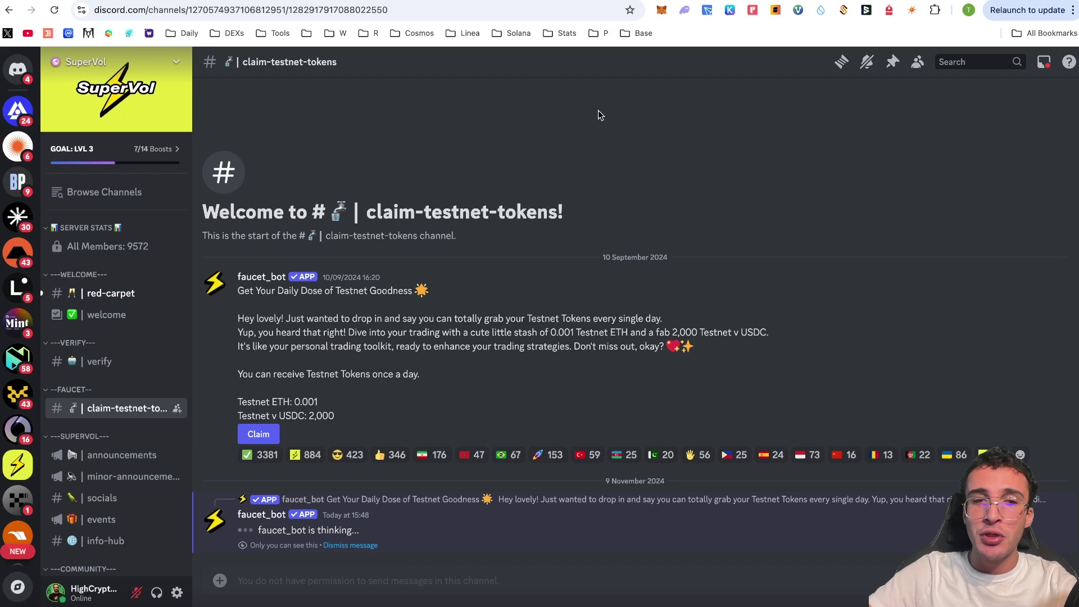
Step: Open SuperVol from the quest's Open a Trade step, dismiss the announcement and connect the Trezor 1 account through MetaMask
{"action": "left_click", "coordinate": [324, 1]}
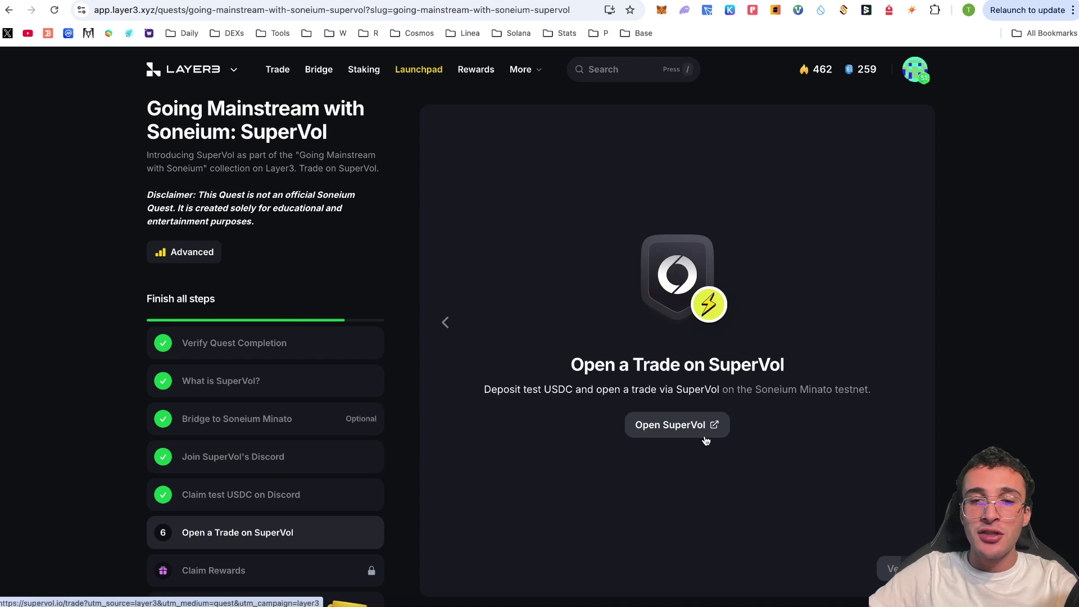
{"action": "left_click", "coordinate": [671, 432]}
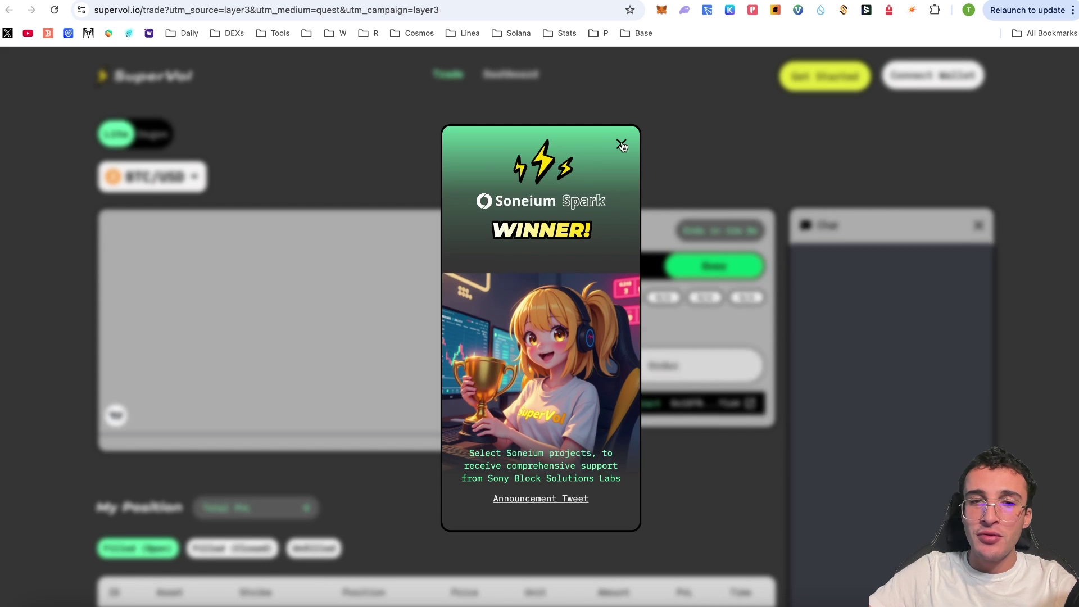
{"action": "left_click", "coordinate": [620, 143]}
{"action": "left_click", "coordinate": [914, 83]}
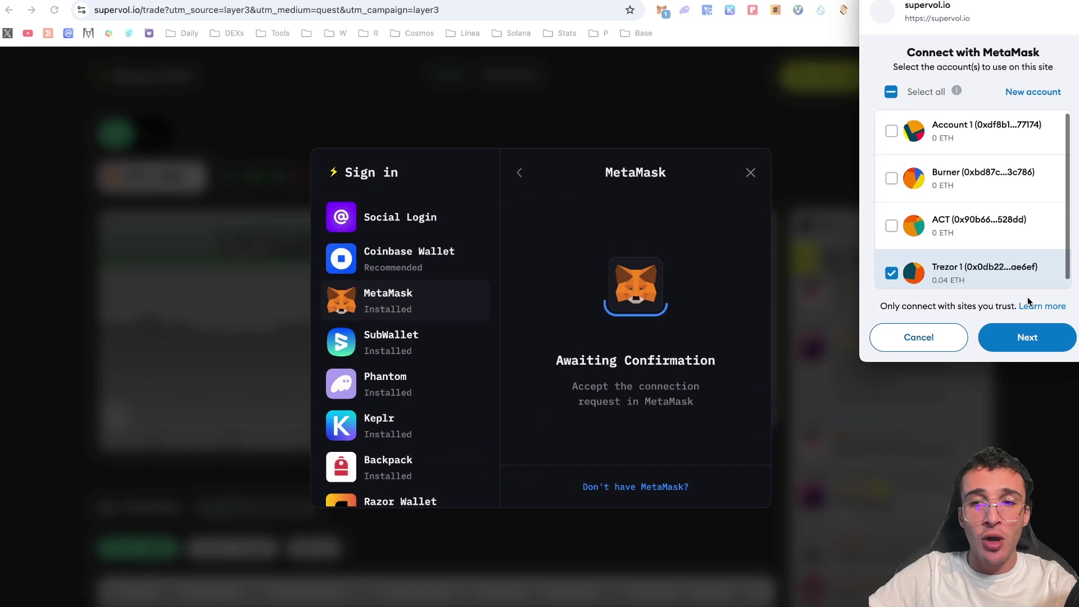
{"action": "left_click", "coordinate": [1014, 337]}
{"action": "left_click", "coordinate": [1015, 338]}
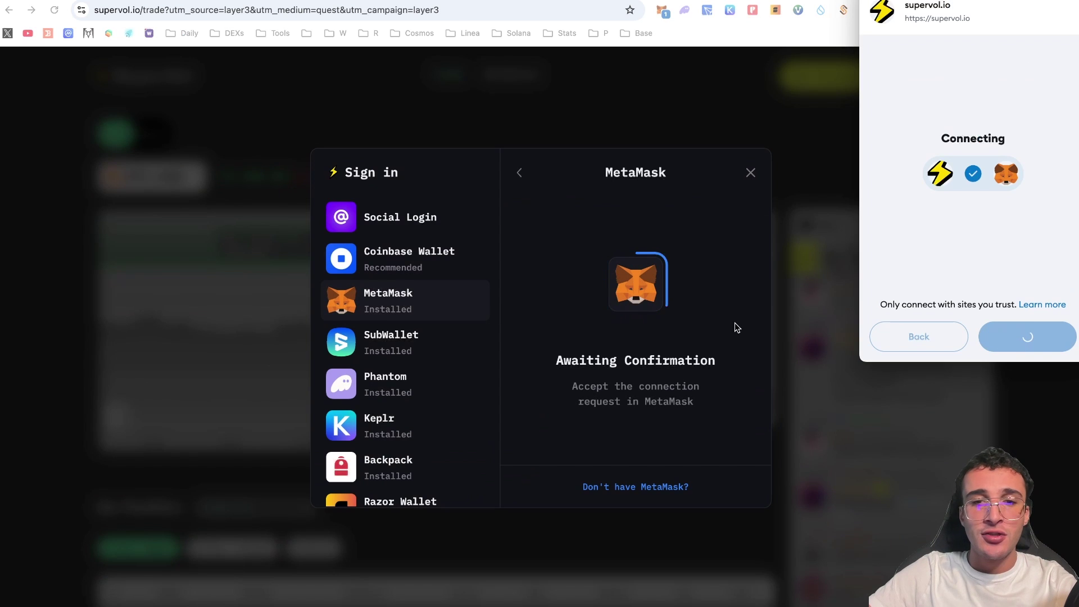
{"action": "left_click", "coordinate": [1024, 338]}
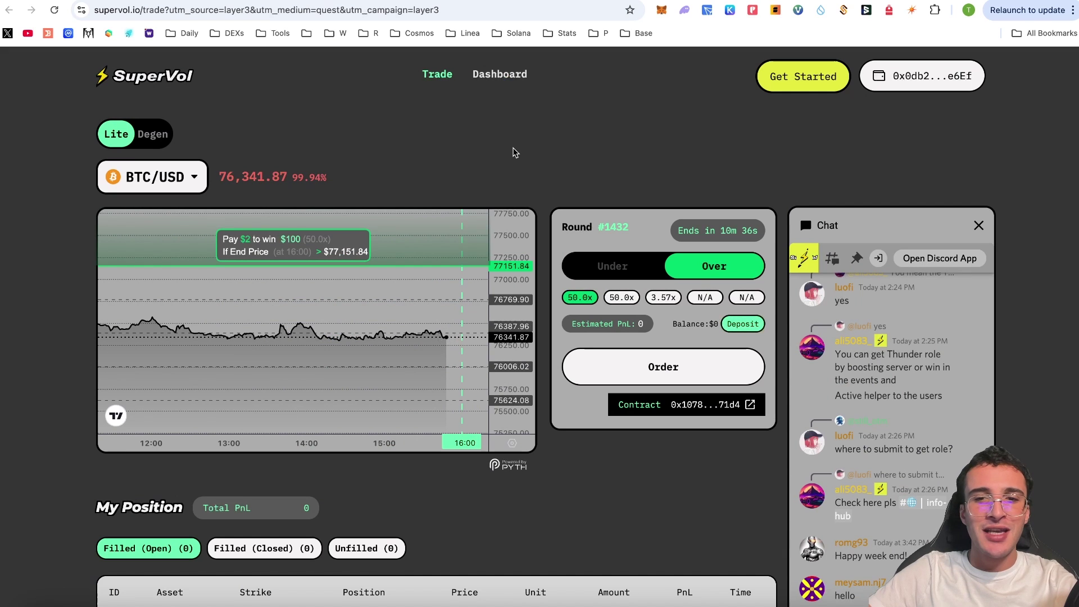
Step: Try to deposit 2,000 USDC into SuperVol, then close the deposit dialog
{"action": "left_click", "coordinate": [747, 329]}
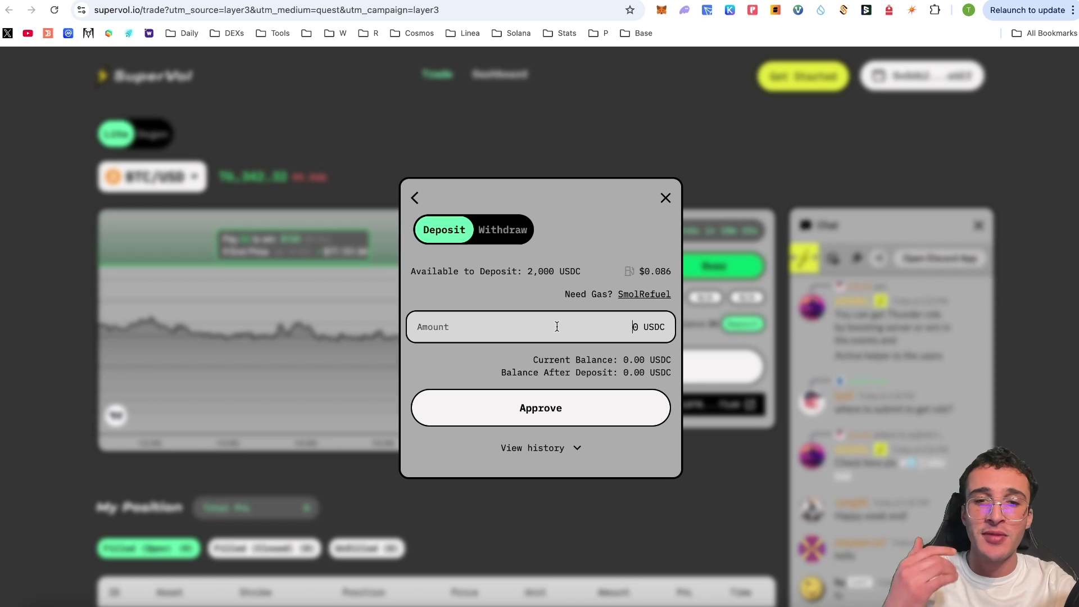
{"action": "type", "text": "000"}
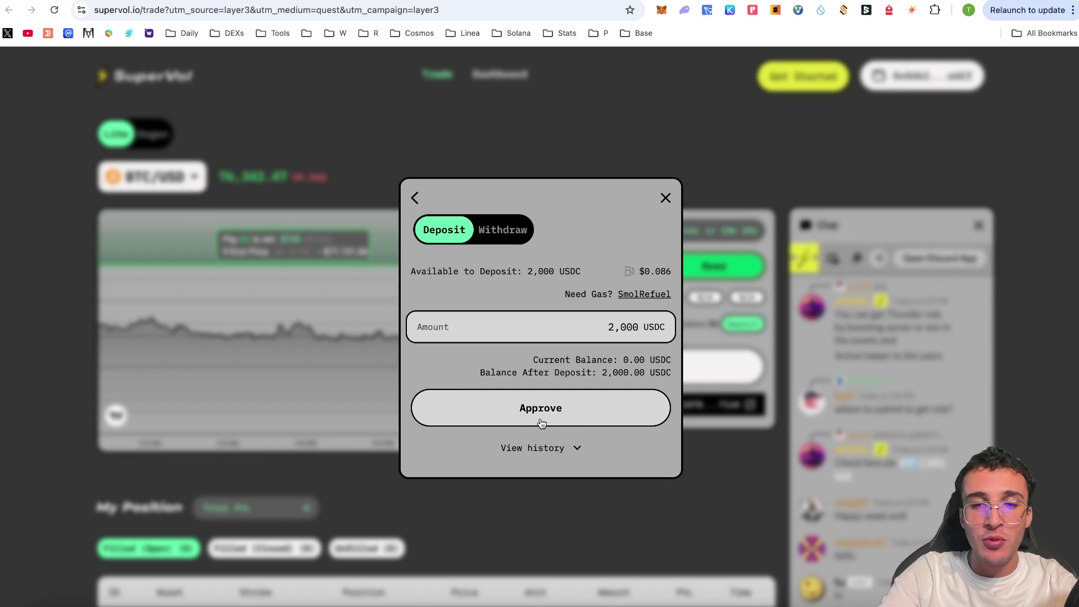
{"action": "left_click", "coordinate": [590, 413]}
{"action": "left_click", "coordinate": [666, 198]}
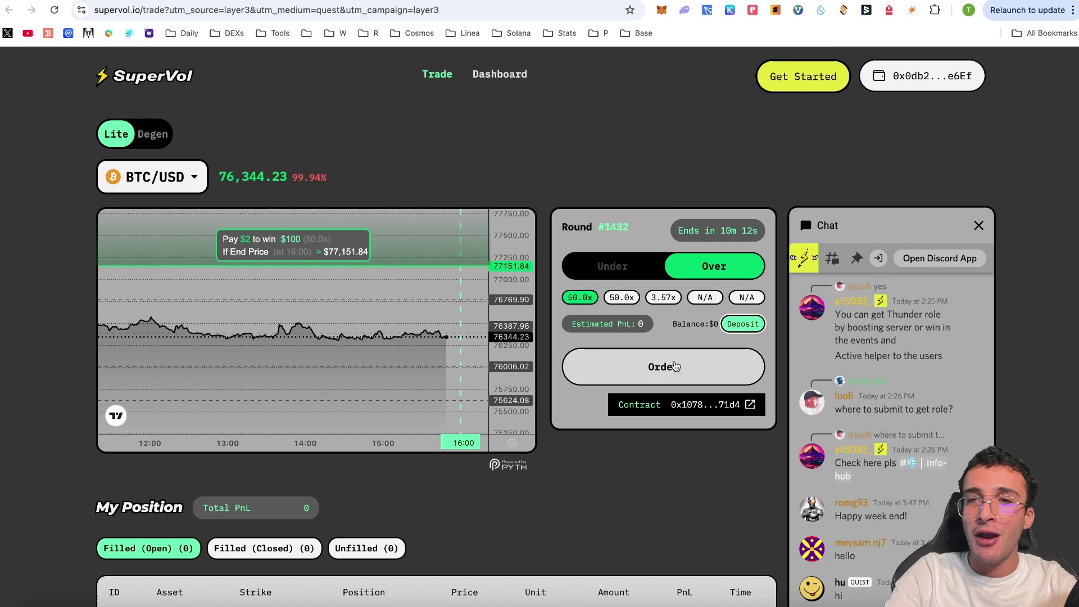
Step: Compare SuperVol's Under and Over predictions, look through the available trading pairs and return to the Layer3 quest
{"action": "left_click", "coordinate": [599, 266]}
{"action": "left_click", "coordinate": [712, 268]}
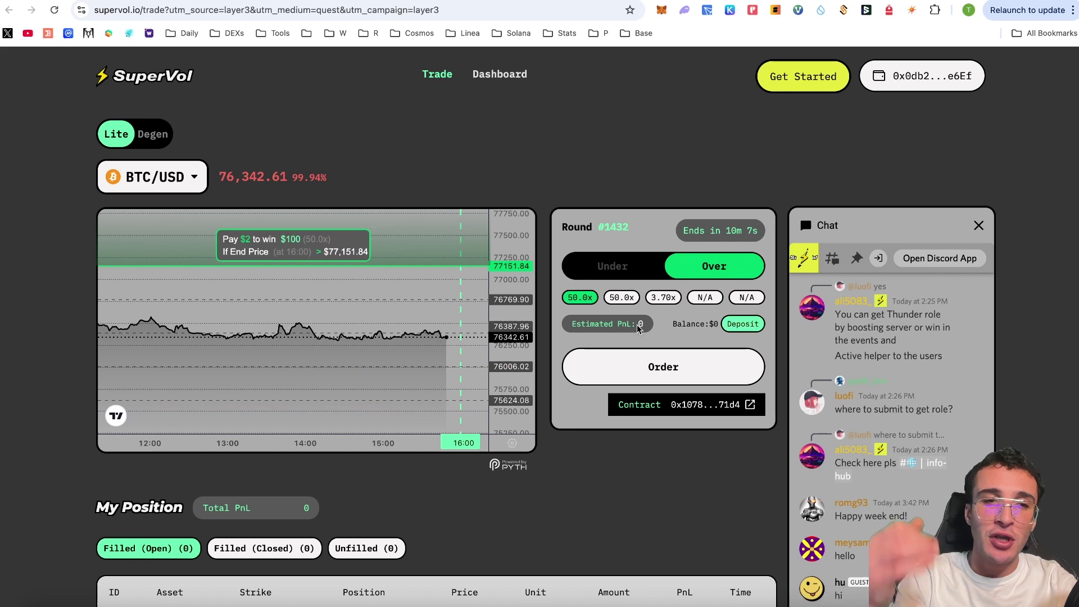
{"action": "left_click", "coordinate": [163, 178]}
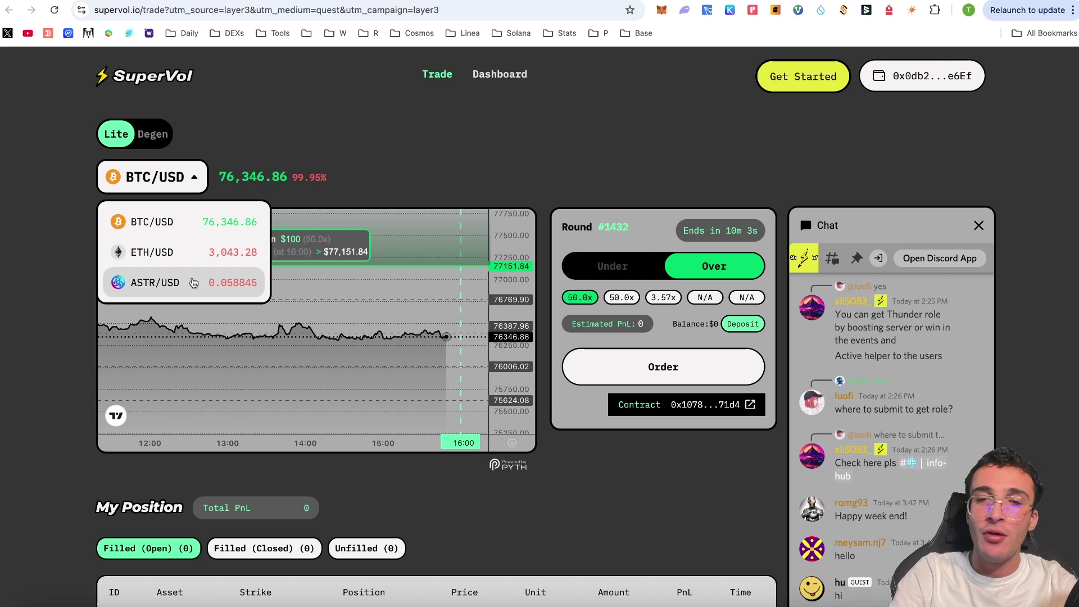
{"action": "left_click", "coordinate": [483, 128]}
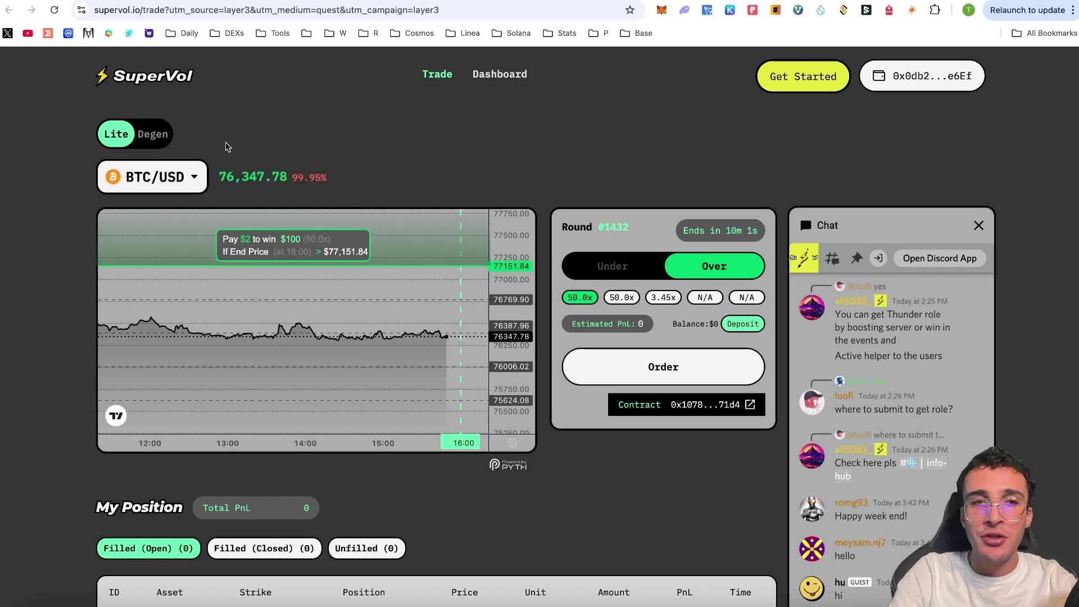
{"action": "key", "text": "ctrl+shift+Tab"}
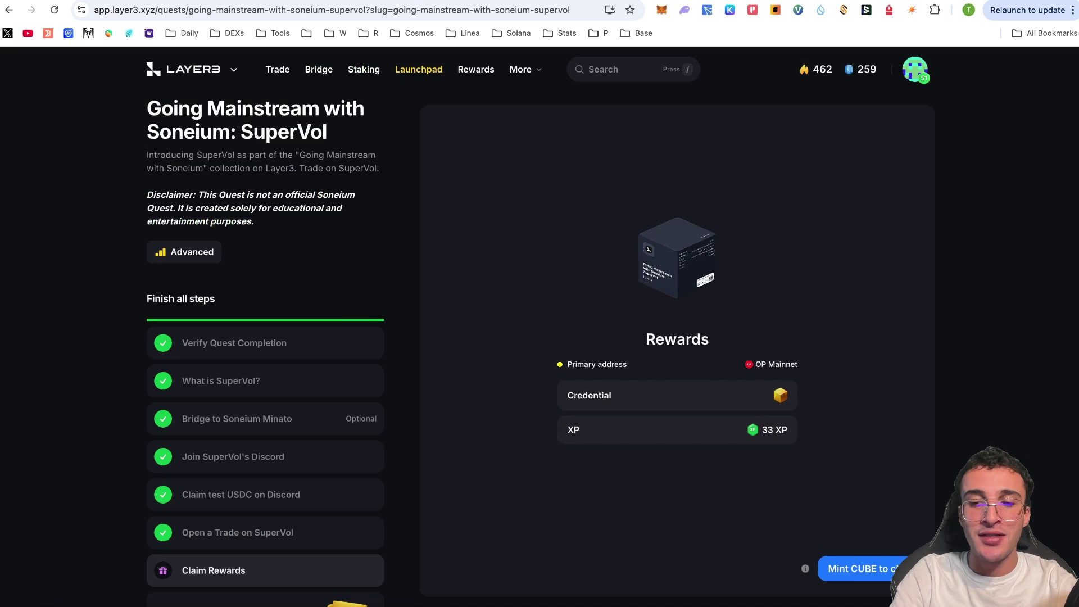
Step: Confirm the SuperVol quest's CUBE mint in MetaMask and look over the remaining quests in the Soneium collection
{"action": "left_click", "coordinate": [1023, 339]}
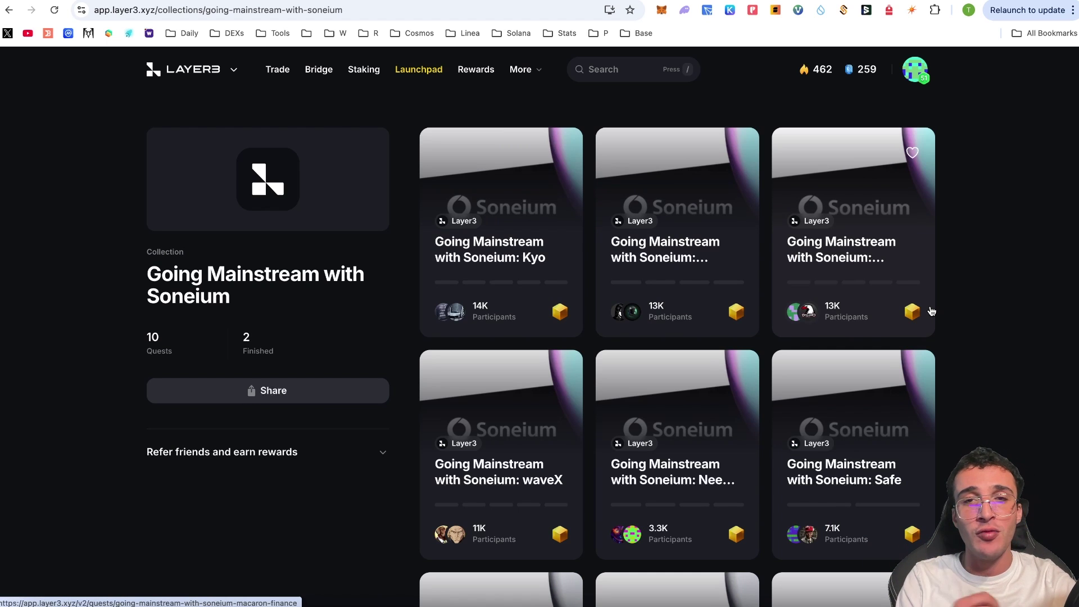
{"action": "scroll", "coordinate": [931, 311], "scroll_direction": "down", "scroll_amount": 3}
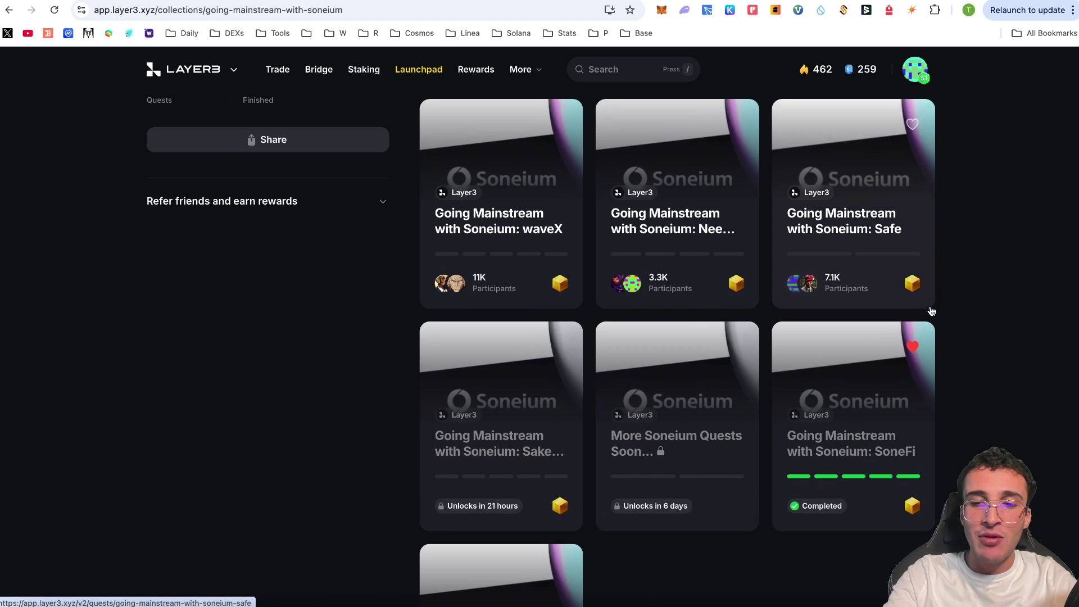
{"action": "scroll", "coordinate": [932, 312], "scroll_direction": "up", "scroll_amount": 3}
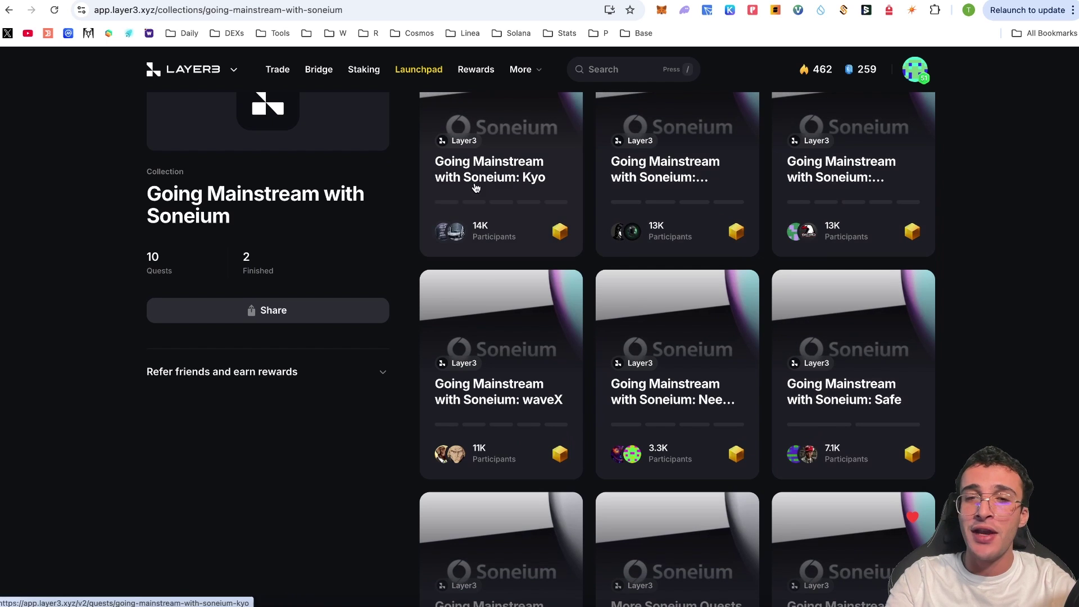
Step: Open the Kyo quest and complete its quest verification, What is Kyo Finance and Bridge to Soneium Minato steps
{"action": "left_click", "coordinate": [511, 176]}
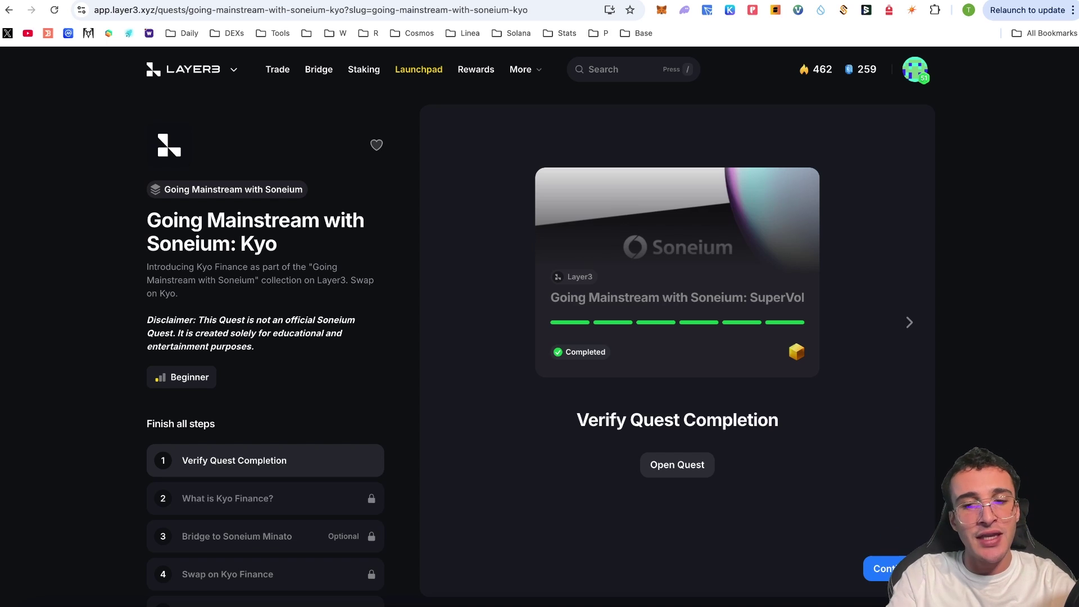
{"action": "left_click", "coordinate": [878, 572]}
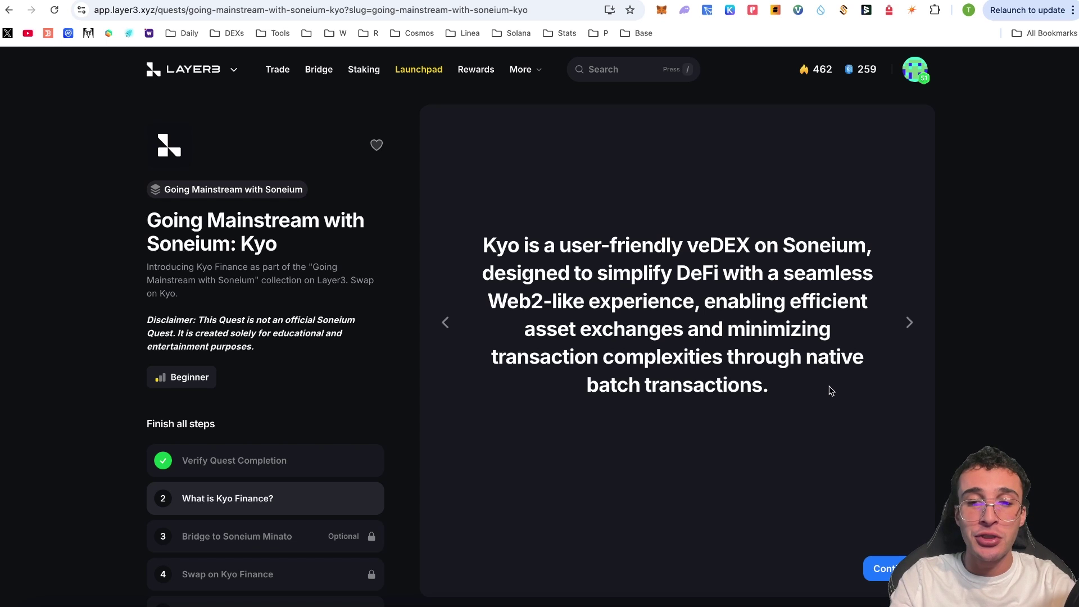
{"action": "left_click", "coordinate": [880, 564]}
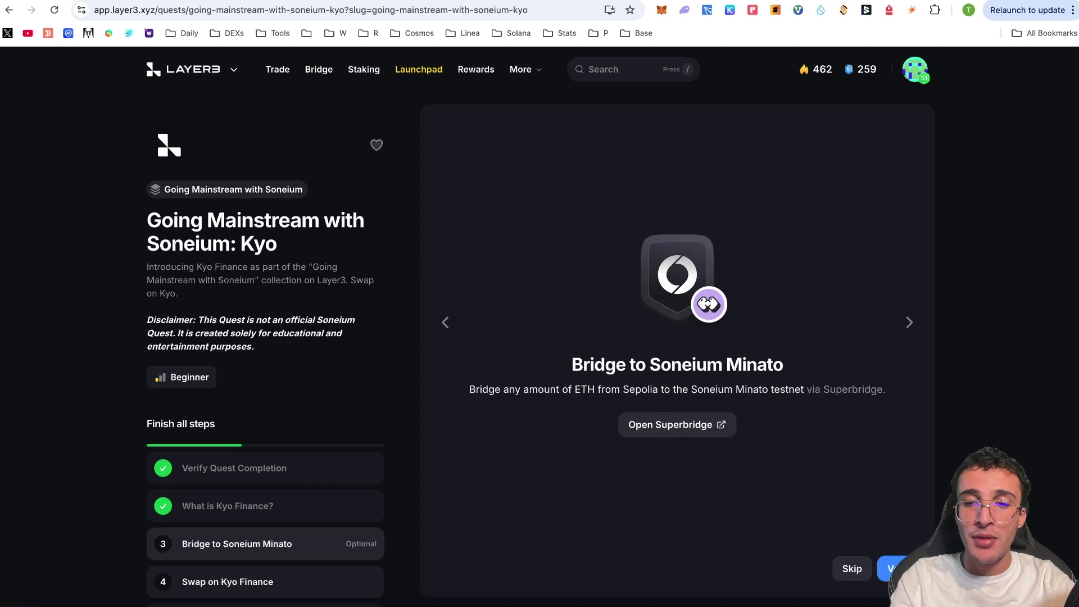
{"action": "left_click", "coordinate": [897, 567]}
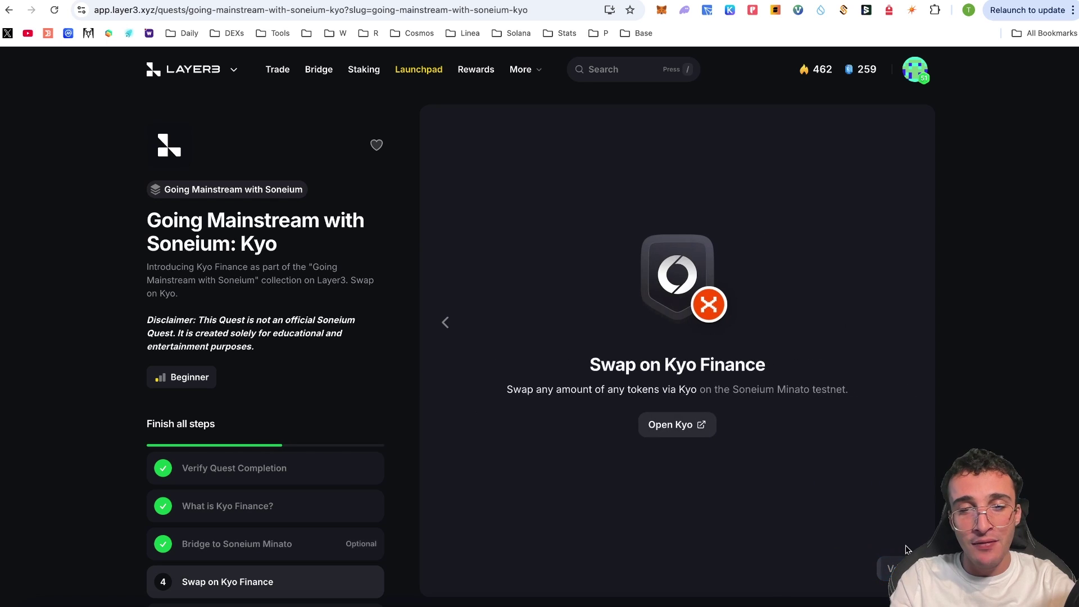
Step: Open Kyo from the quest's swap step and connect MetaMask, switching the network from OP Mainnet to Minato
{"action": "left_click", "coordinate": [693, 431]}
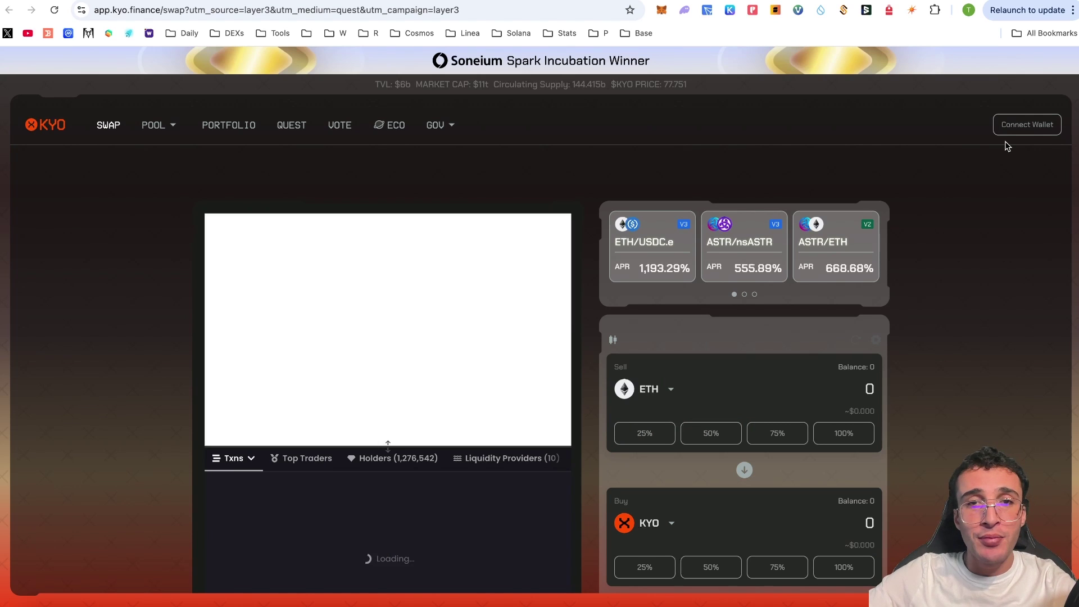
{"action": "left_click", "coordinate": [1048, 125]}
{"action": "left_click", "coordinate": [562, 369]}
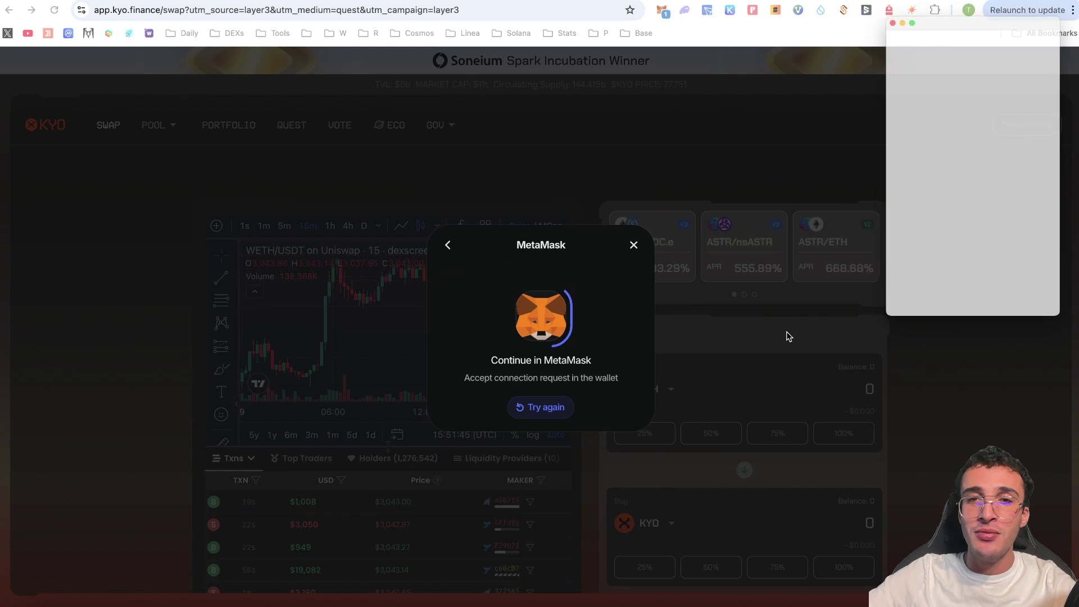
{"action": "left_click", "coordinate": [1020, 337]}
{"action": "left_click", "coordinate": [1020, 339]}
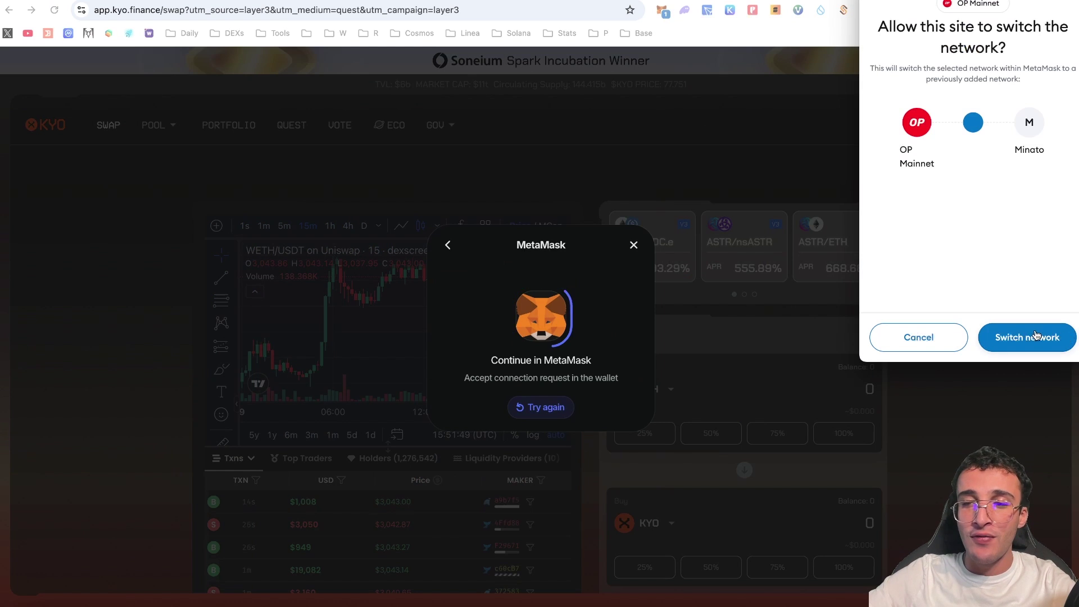
{"action": "left_click", "coordinate": [1027, 336]}
Step: Swap 0.024 ETH for KYO and approve the transaction in MetaMask
{"action": "scroll", "coordinate": [554, 292], "scroll_direction": "down", "scroll_amount": 2}
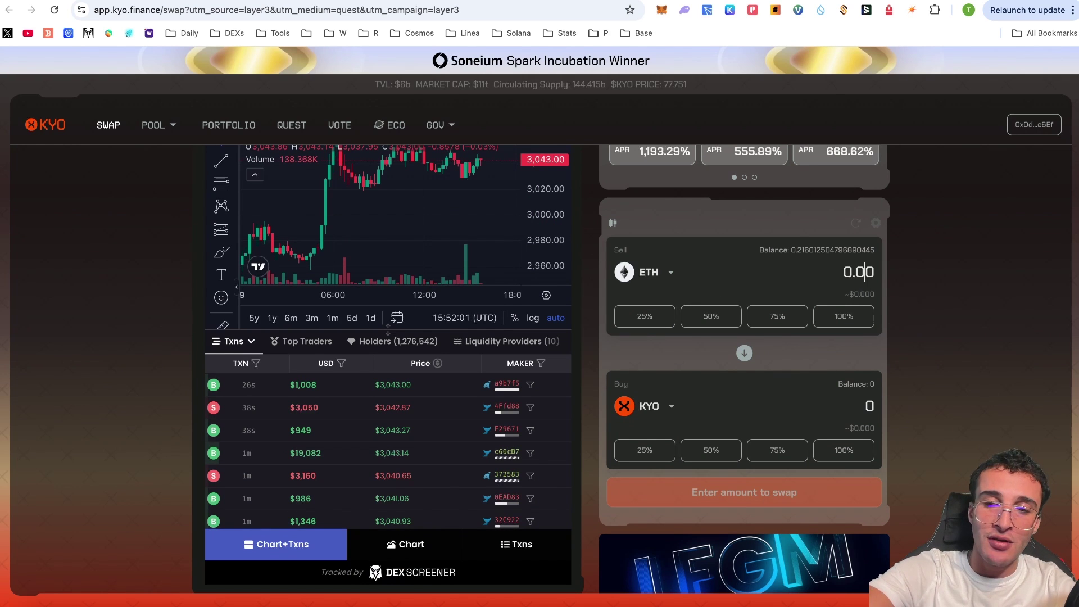
{"action": "type", "text": "0.024"}
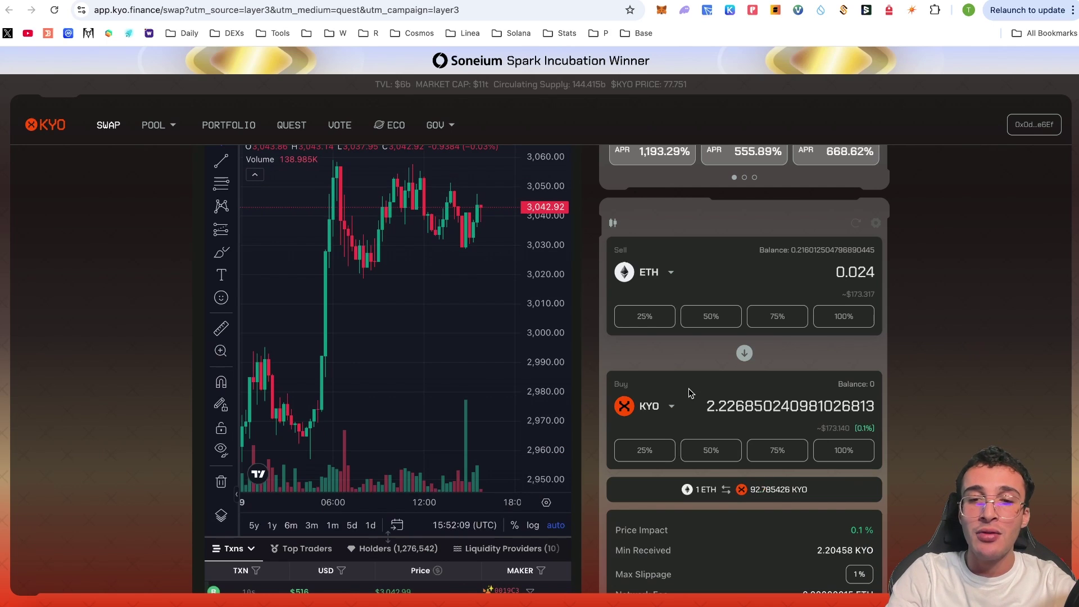
{"action": "scroll", "coordinate": [756, 392], "scroll_direction": "down", "scroll_amount": 5}
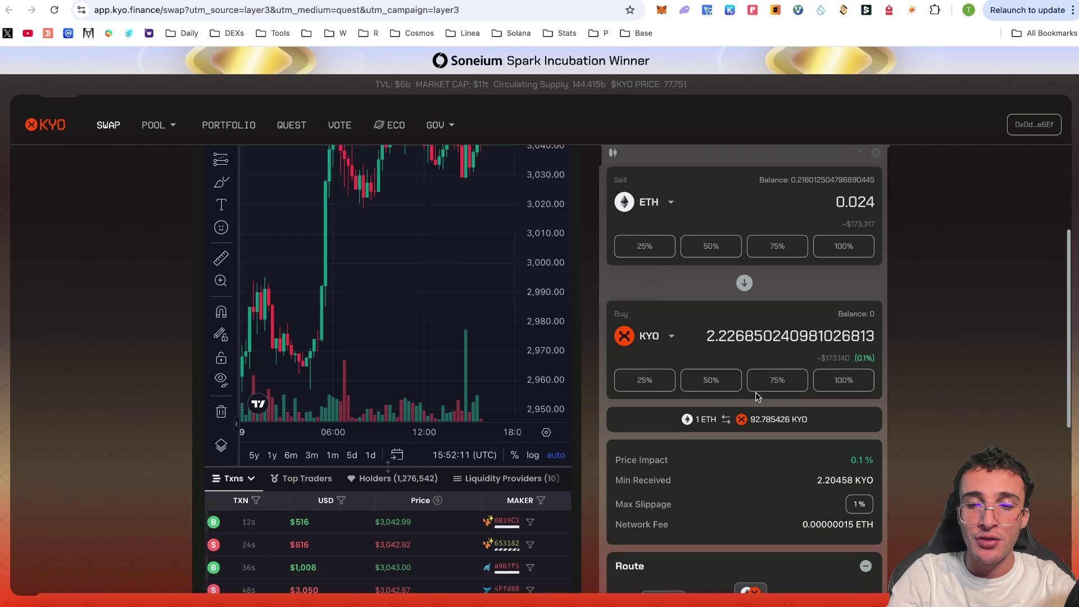
{"action": "left_click", "coordinate": [780, 522]}
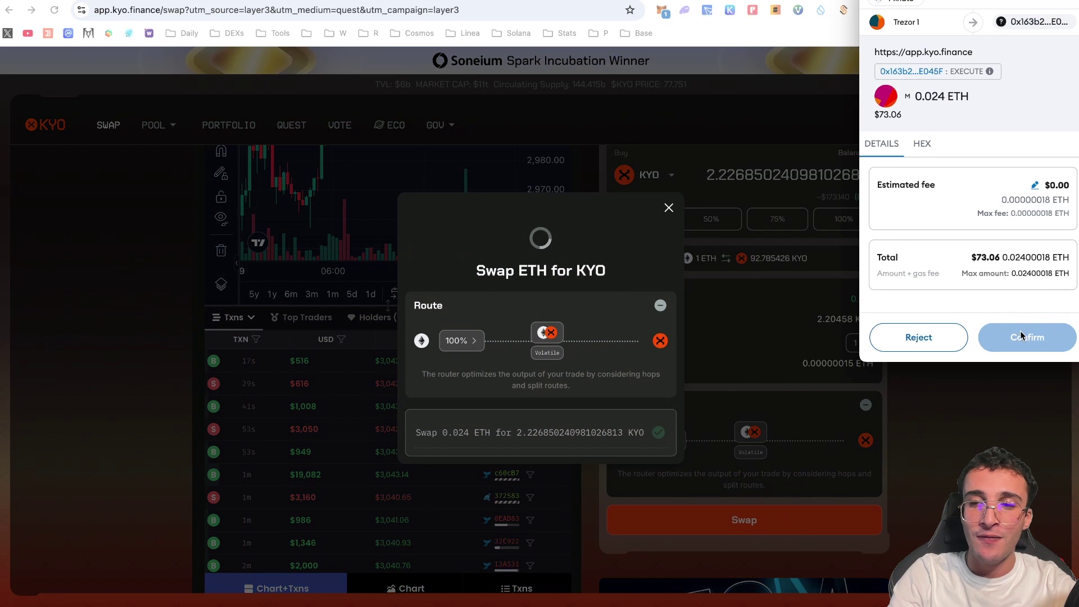
{"action": "left_click", "coordinate": [1020, 332]}
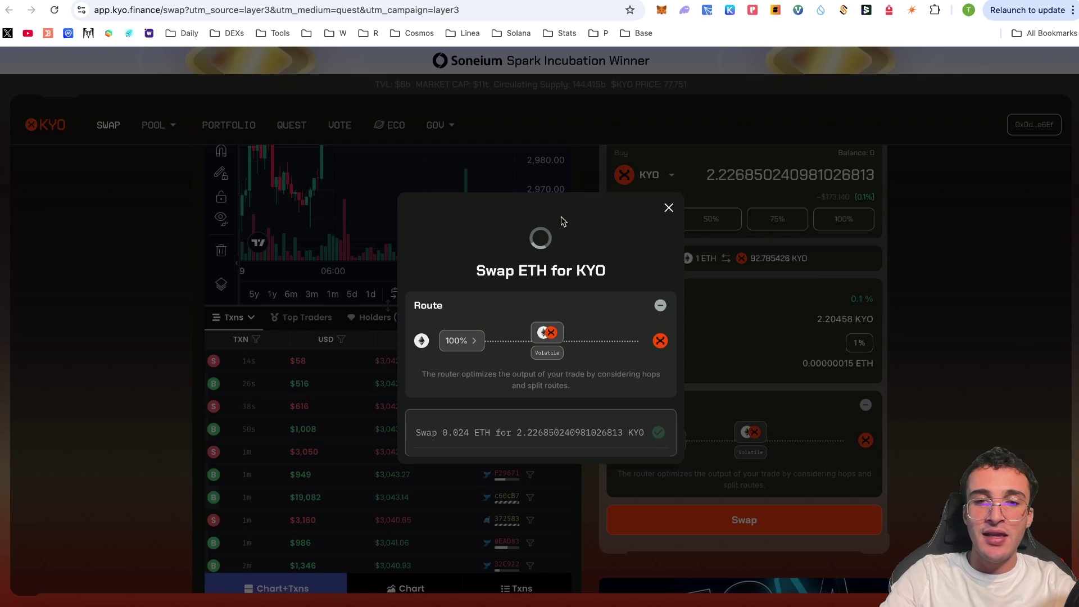
{"action": "left_click", "coordinate": [662, 9]}
{"action": "left_click", "coordinate": [811, 283]}
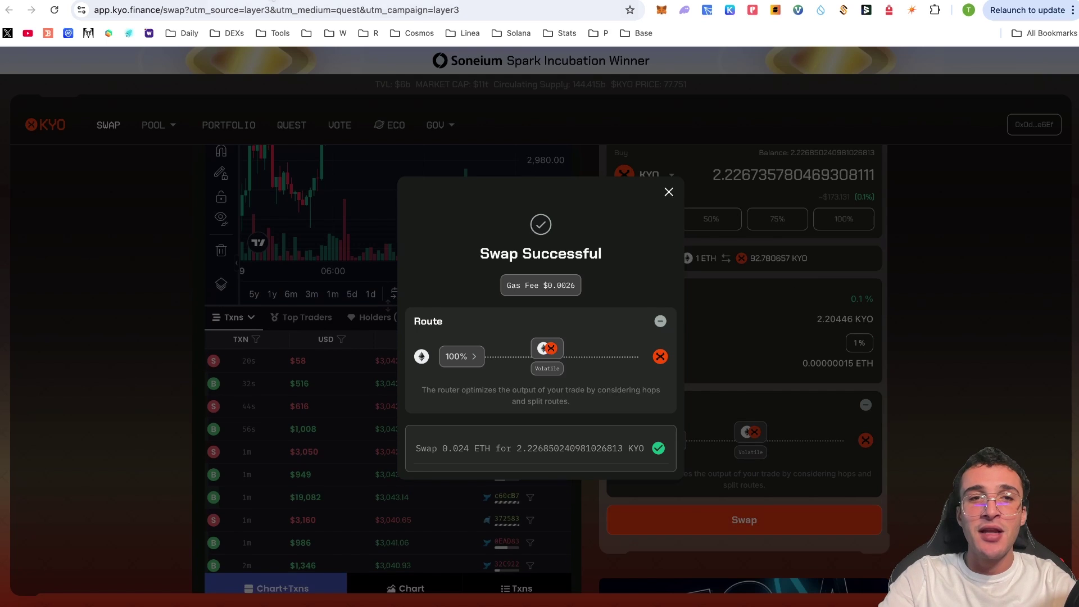
Step: Return to the Kyo quest, verify the Follow Kyo on X step and mint the CUBE on OP Mainnet through MetaMask
{"action": "key", "text": "ctrl+shift+Tab"}
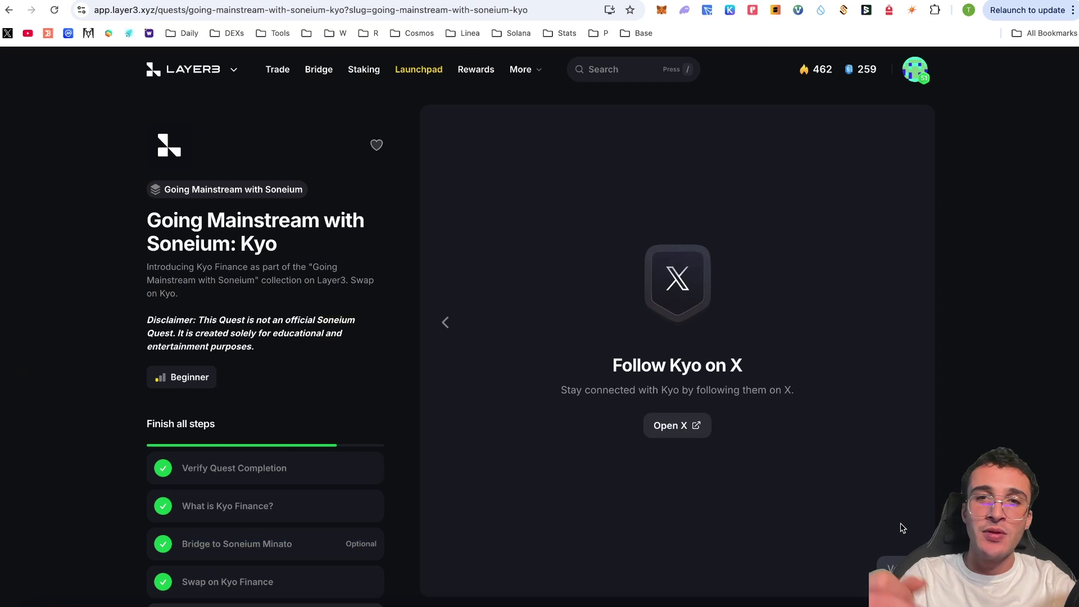
{"action": "left_click", "coordinate": [894, 568]}
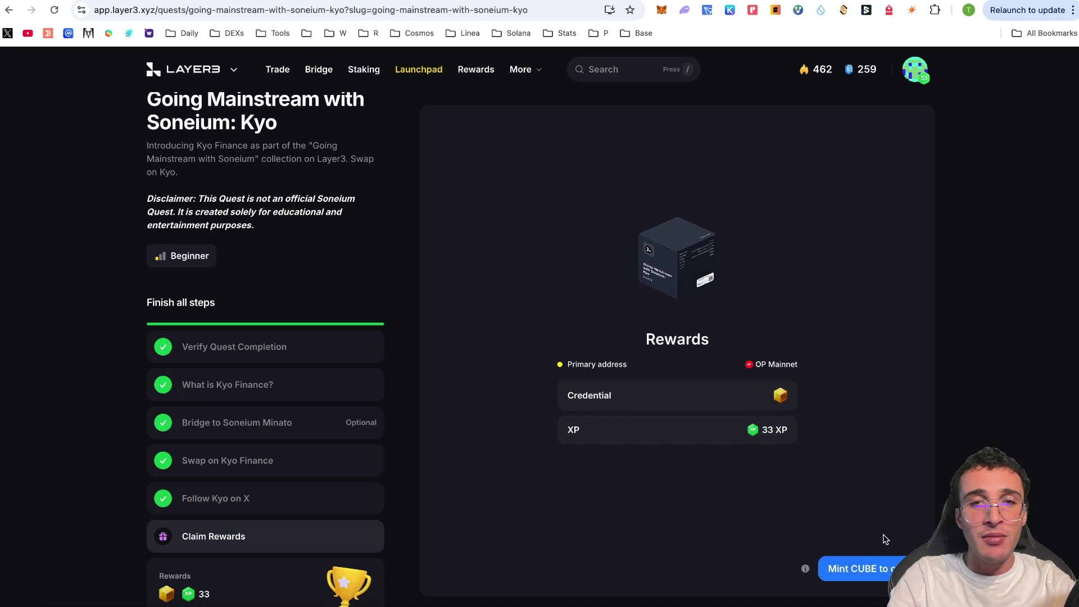
{"action": "left_click", "coordinate": [875, 567]}
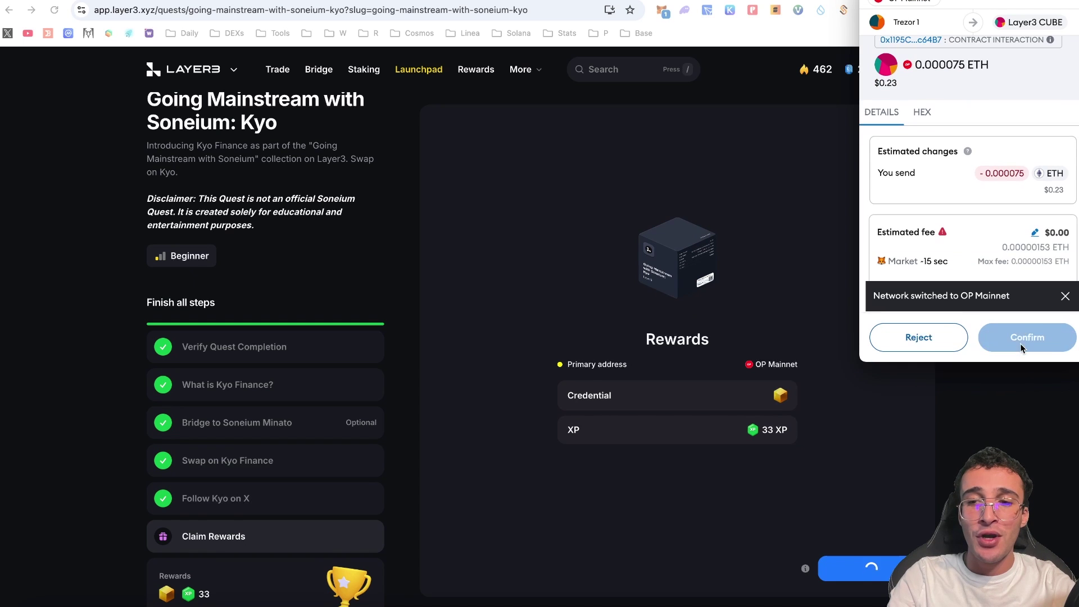
{"action": "left_click", "coordinate": [1021, 344]}
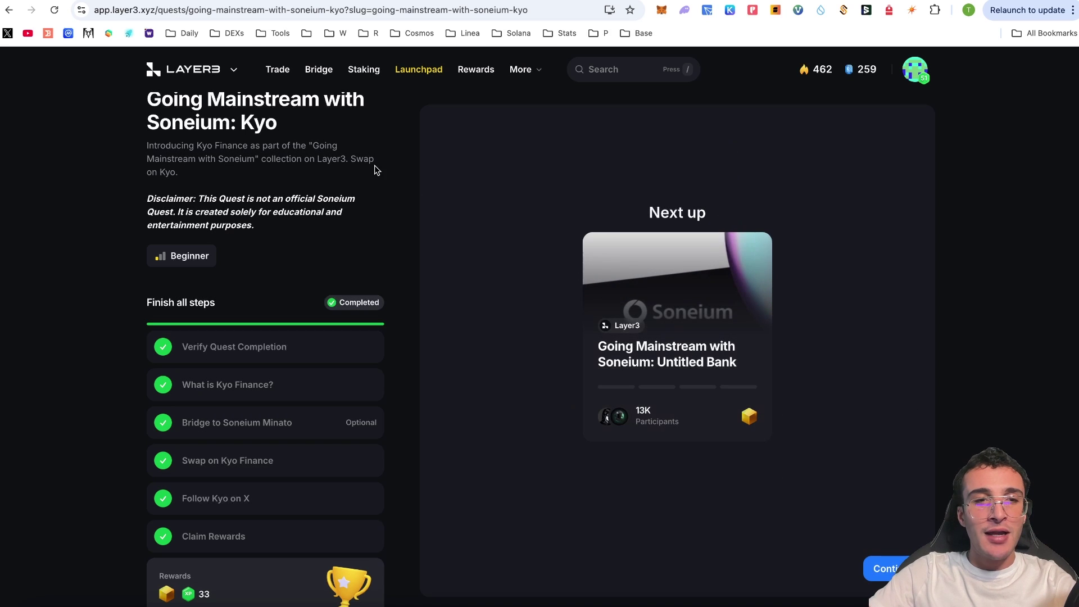
Step: Open the Untitled Bank quest from the Soneium collection and complete its What is Untitled Bank and Bridge to Soneium Minato steps
{"action": "left_click", "coordinate": [230, 193]}
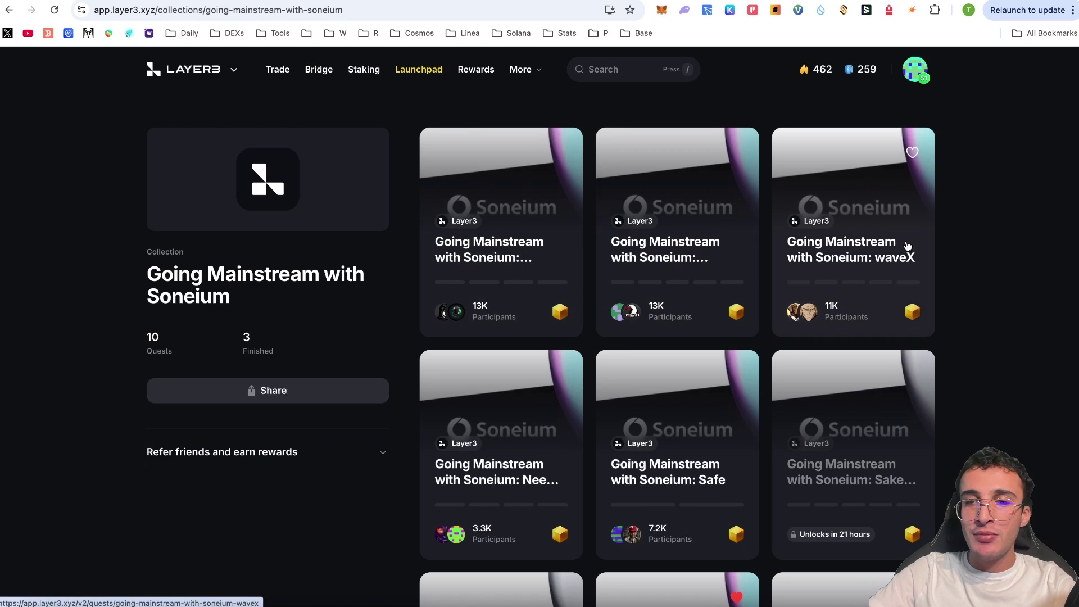
{"action": "scroll", "coordinate": [961, 250], "scroll_direction": "down", "scroll_amount": 3}
{"action": "scroll", "coordinate": [961, 250], "scroll_direction": "up", "scroll_amount": 3}
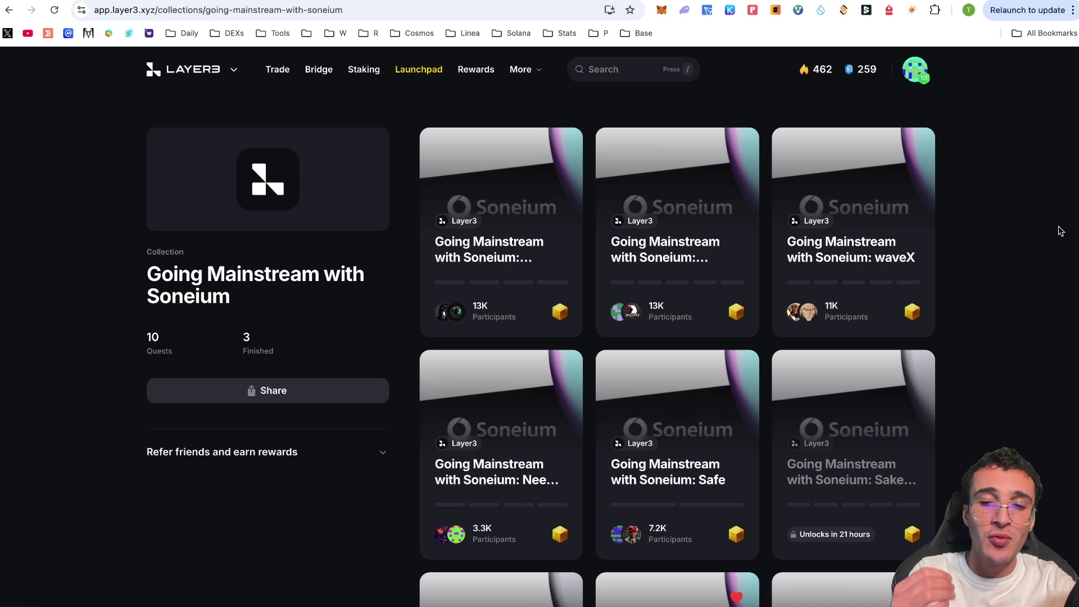
{"action": "left_click", "coordinate": [523, 210]}
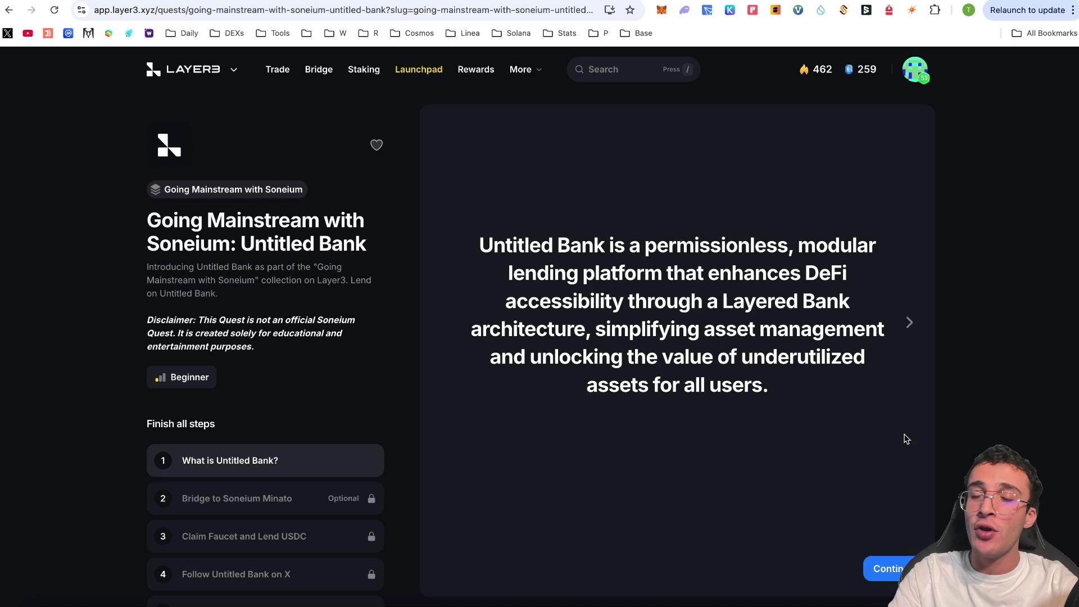
{"action": "left_click", "coordinate": [888, 569]}
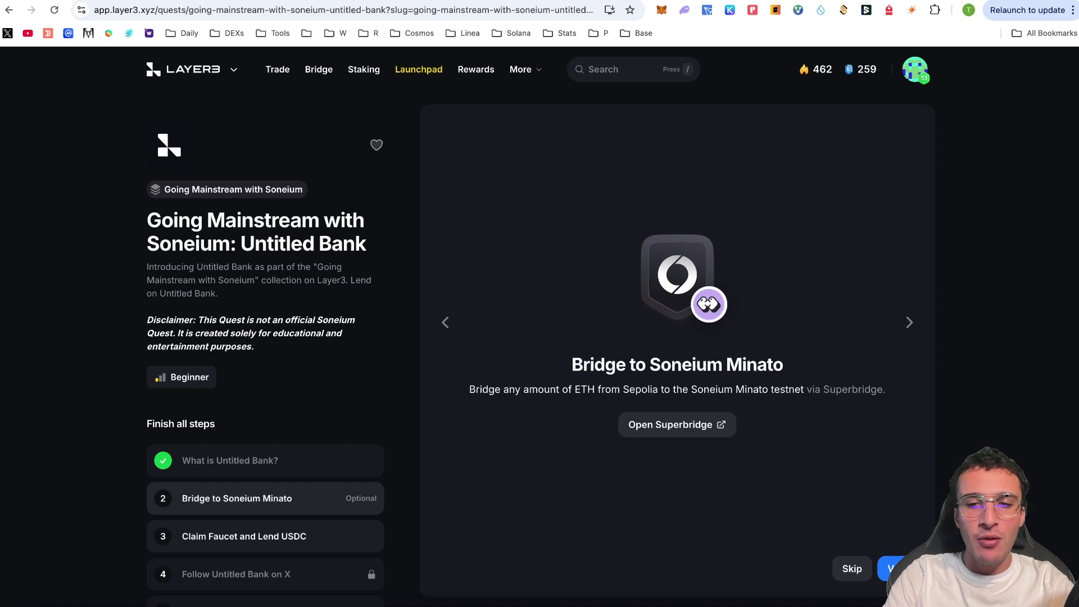
{"action": "left_click", "coordinate": [888, 569]}
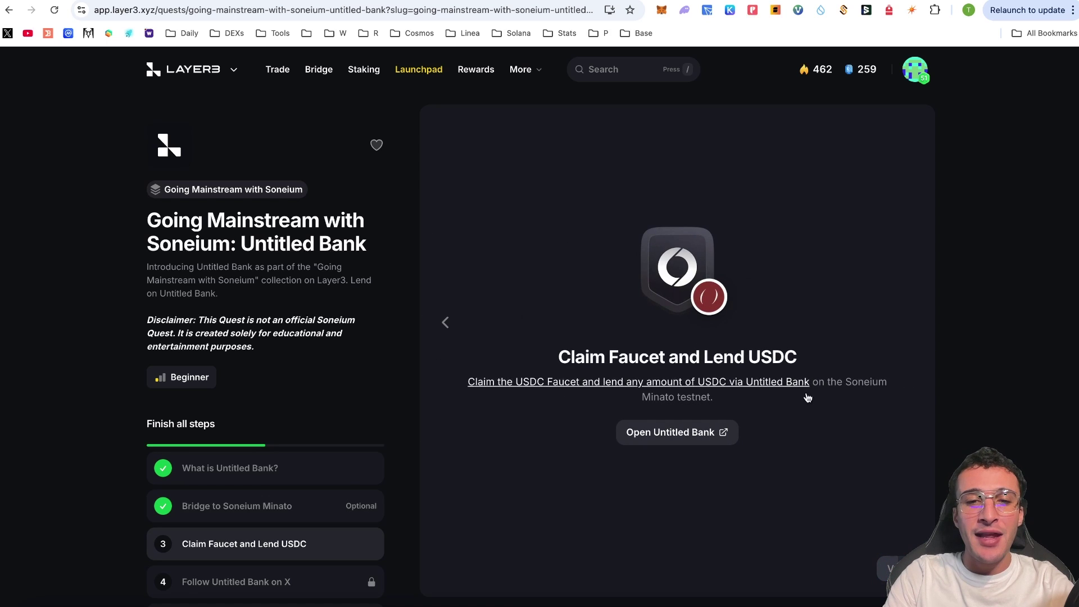
Step: Open Untitled Bank from the Claim Faucet and Lend USDC step and connect the wallet through MetaMask
{"action": "left_click", "coordinate": [730, 388]}
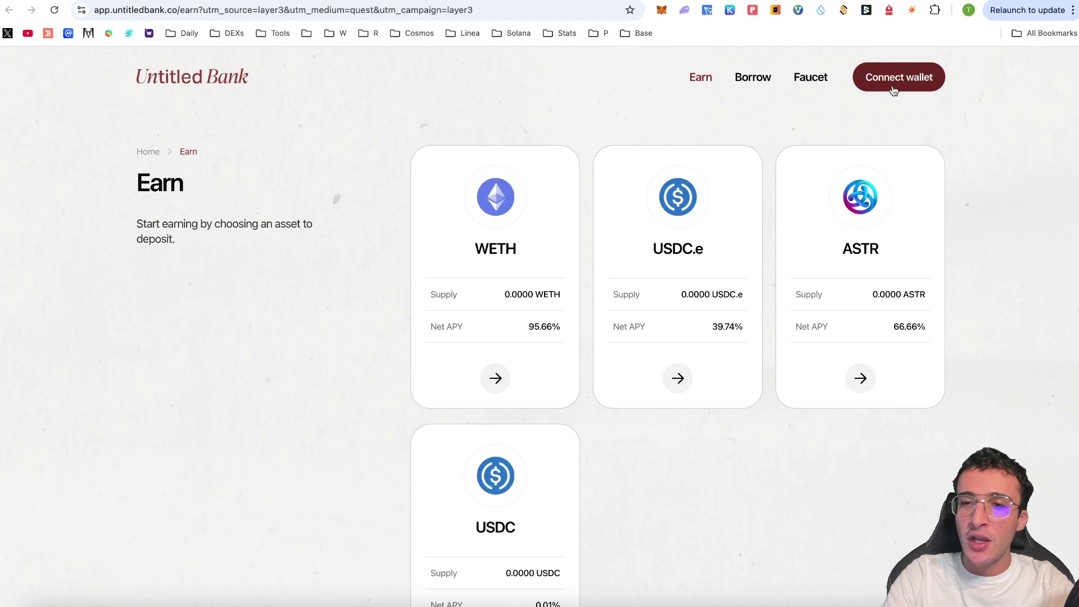
{"action": "left_click", "coordinate": [893, 85]}
{"action": "left_click", "coordinate": [472, 236]}
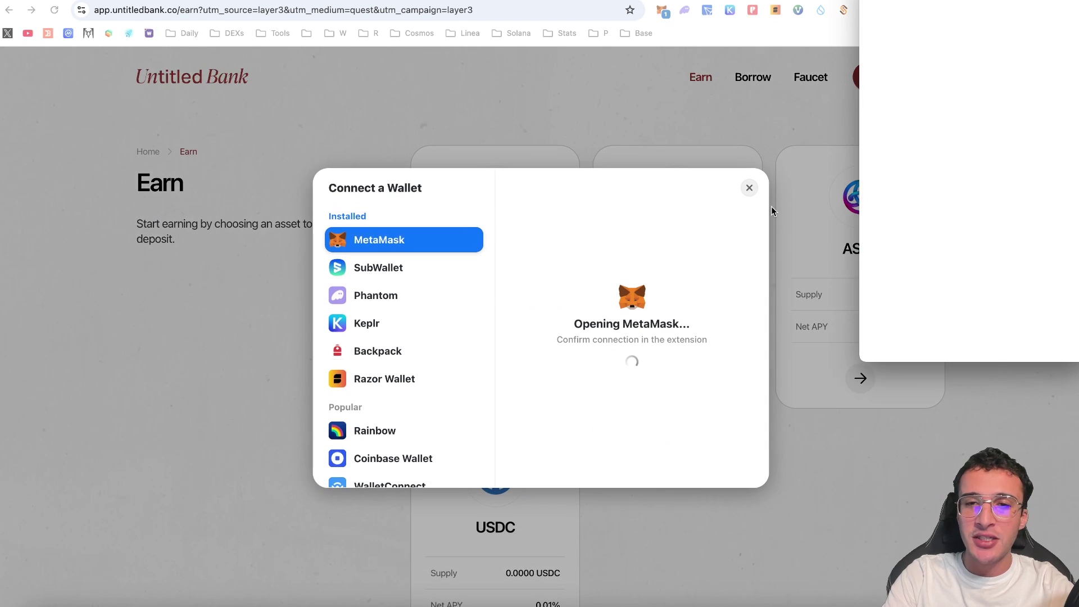
{"action": "left_click", "coordinate": [1006, 338]}
{"action": "left_click", "coordinate": [1007, 336]}
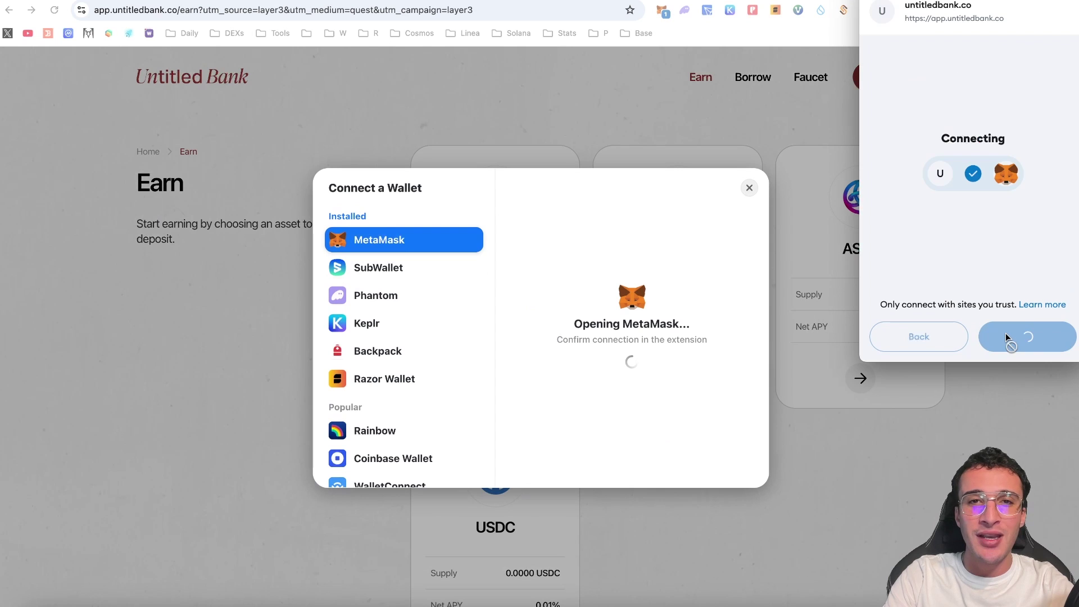
{"action": "left_click", "coordinate": [1007, 337]}
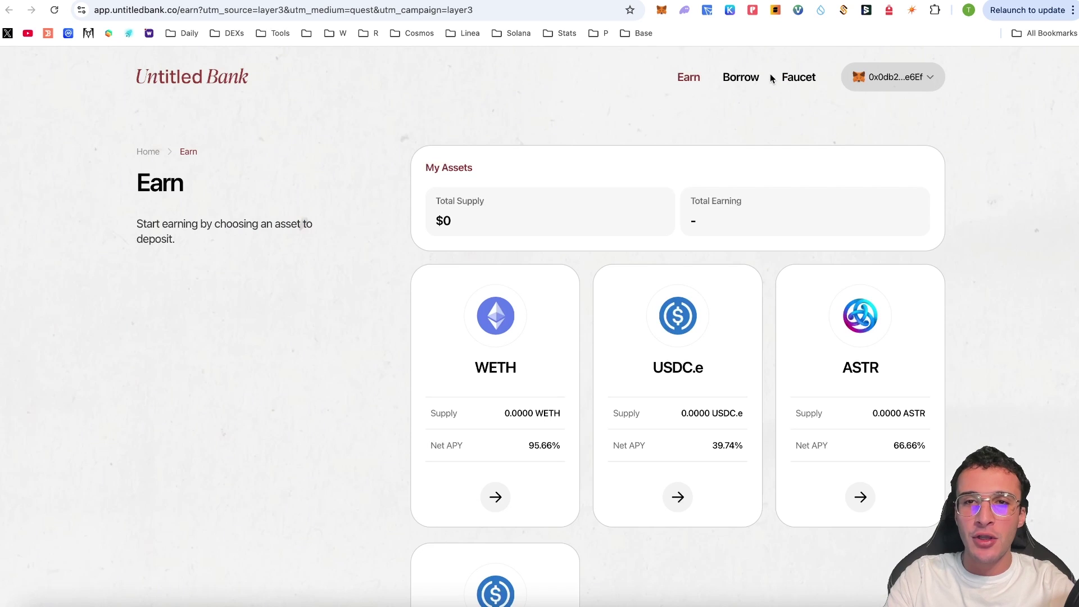
Step: Add Untitled Bank's USDC faucet token to MetaMask
{"action": "left_click", "coordinate": [815, 80]}
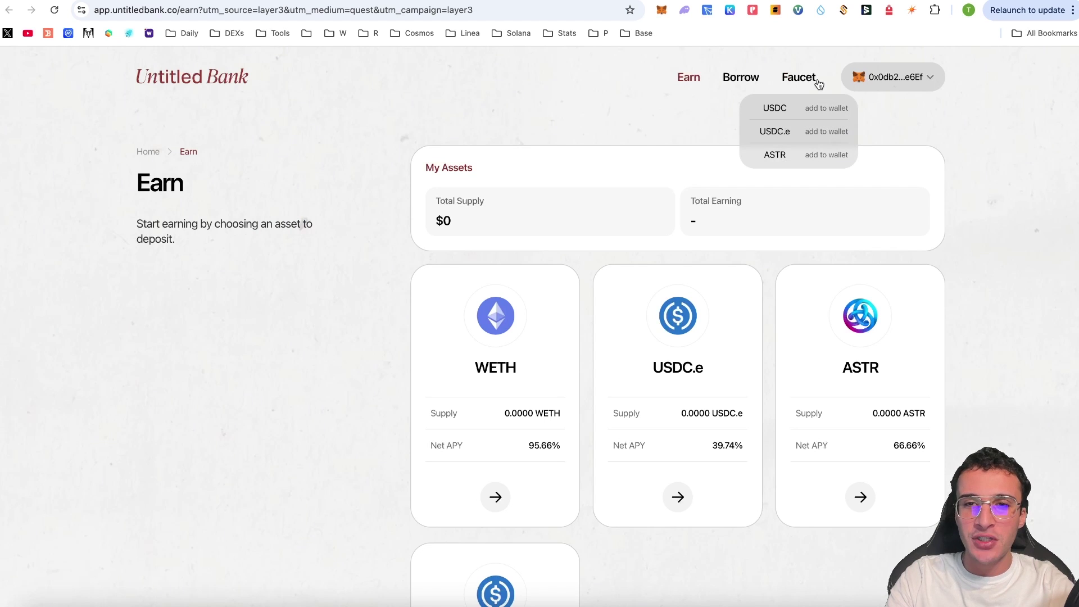
{"action": "left_click", "coordinate": [816, 115]}
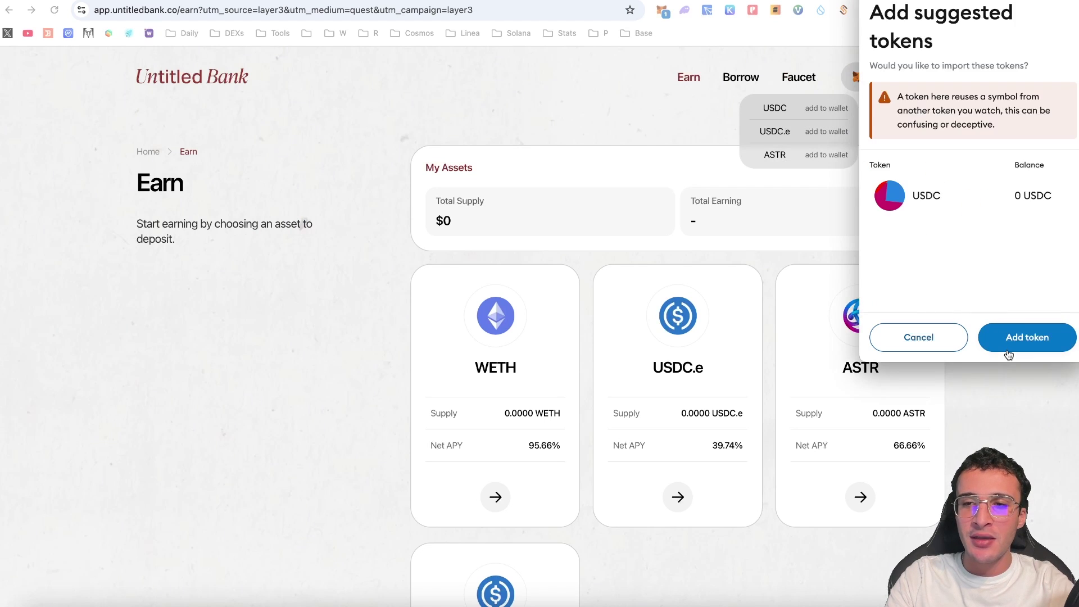
{"action": "left_click", "coordinate": [1008, 349]}
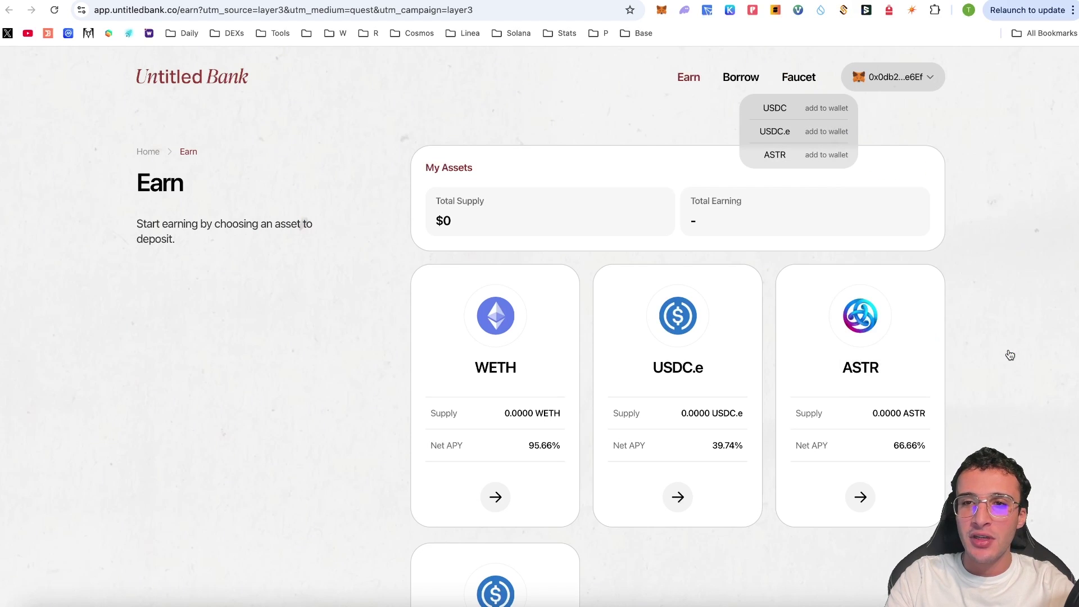
Step: Claim USDC from Untitled Bank's faucet, approve the transaction with MetaMask and Trezor, and check the wallet's token balances
{"action": "left_click", "coordinate": [775, 110]}
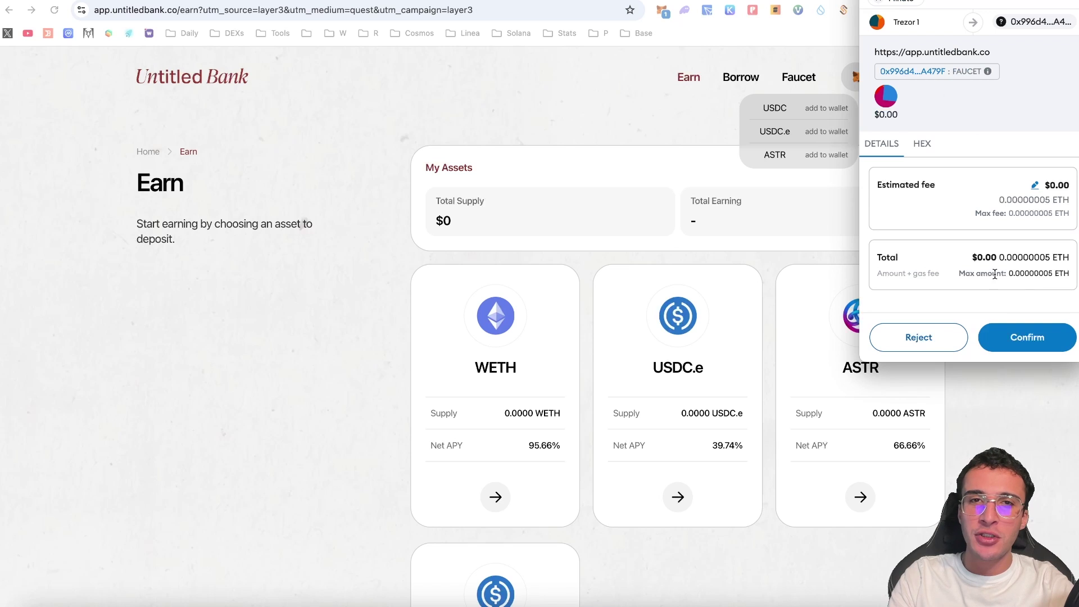
{"action": "left_click", "coordinate": [1007, 340]}
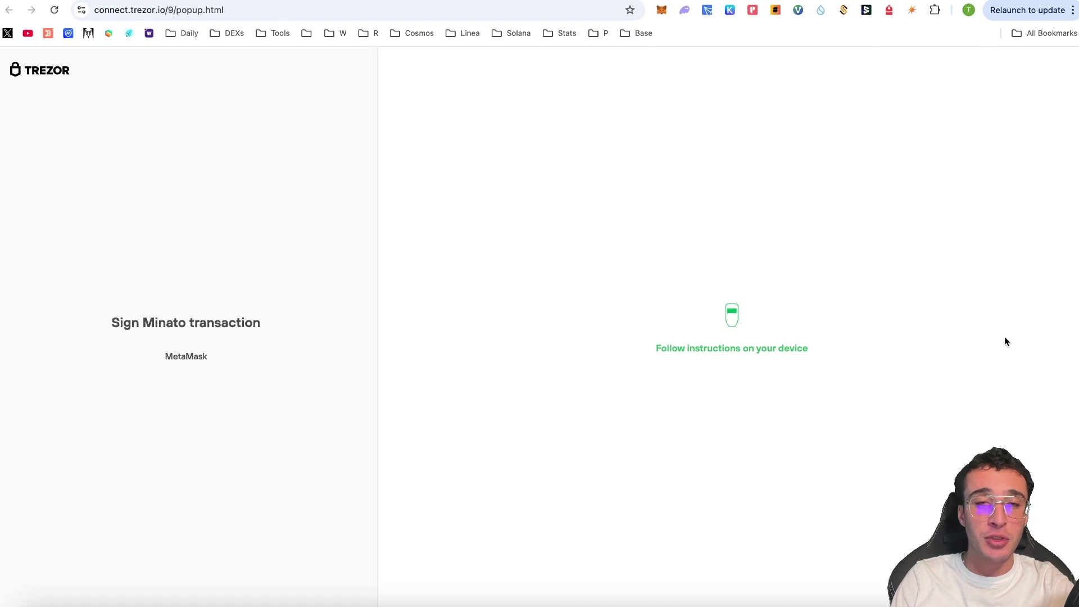
{"action": "left_click", "coordinate": [667, 17]}
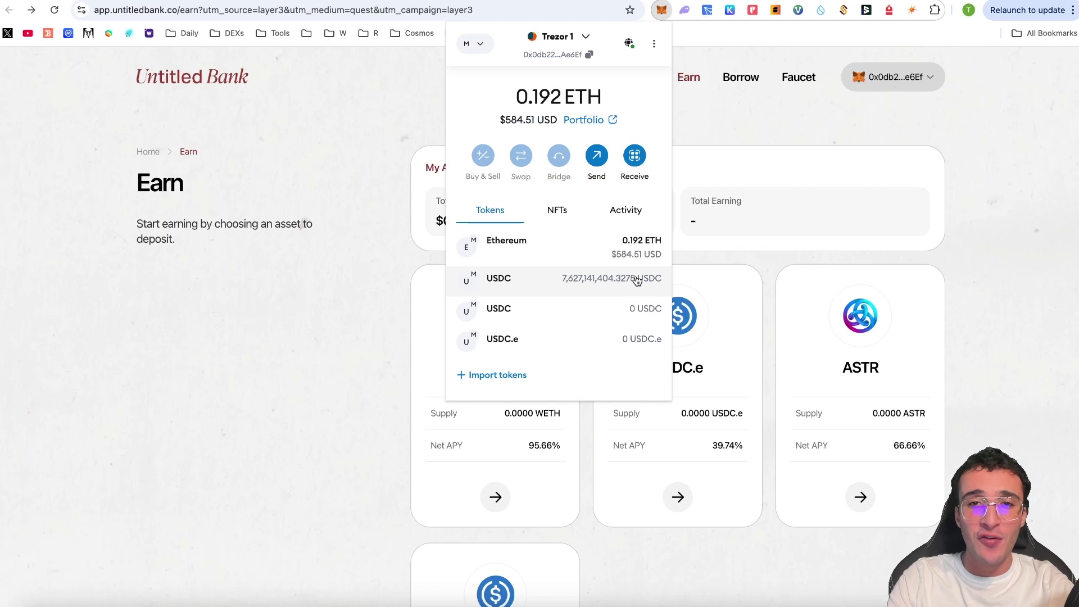
Step: Check the faucet USDC balance in the MetaMask token list
{"action": "left_click", "coordinate": [755, 243]}
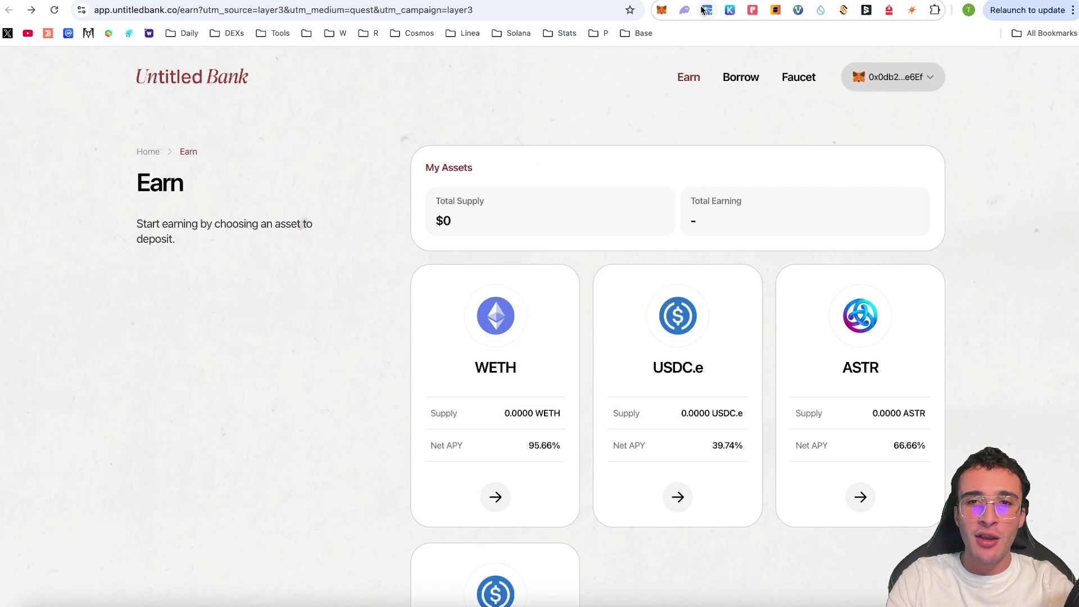
{"action": "left_click", "coordinate": [663, 10]}
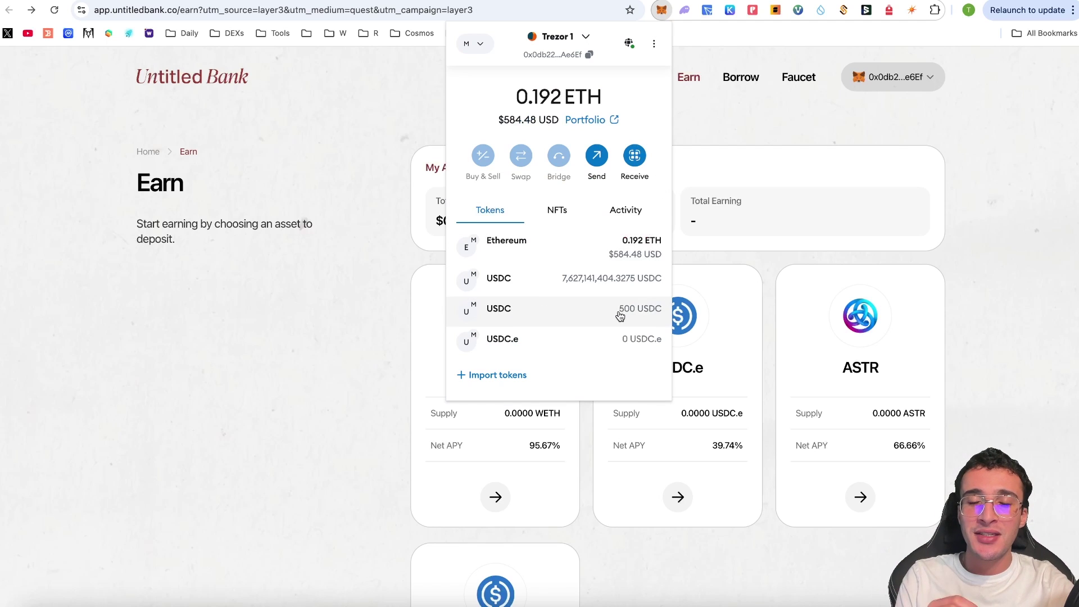
{"action": "left_click", "coordinate": [889, 270]}
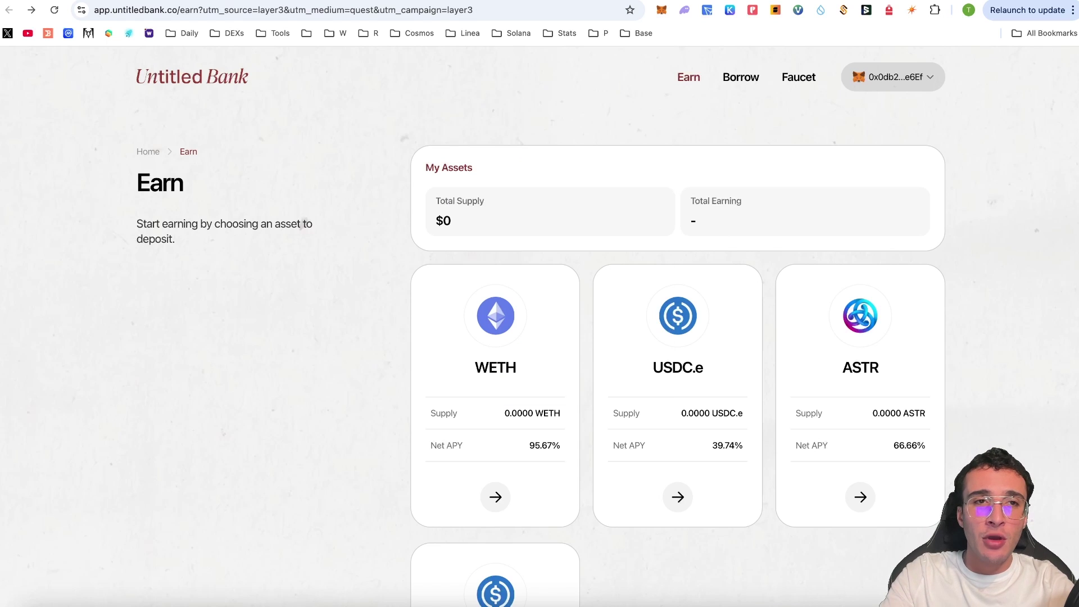
Step: Open the USDC bank on Untitled Bank's Earn page and request a deposit of the maximum 500 USDC
{"action": "key", "text": "super+w"}
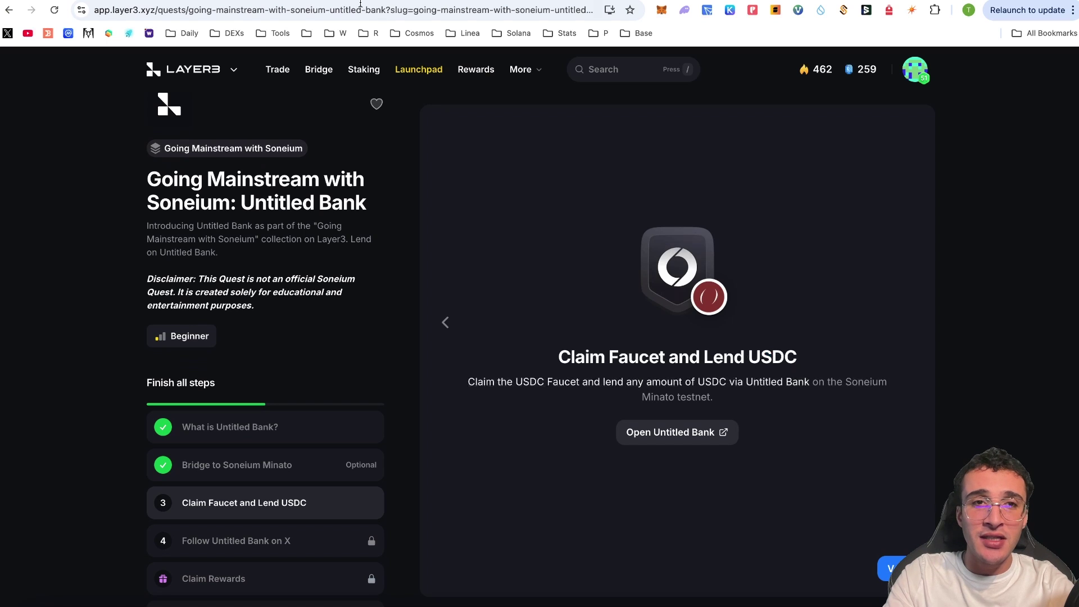
{"action": "key", "text": "super+shift+t"}
{"action": "scroll", "coordinate": [686, 265], "scroll_direction": "down", "scroll_amount": 4}
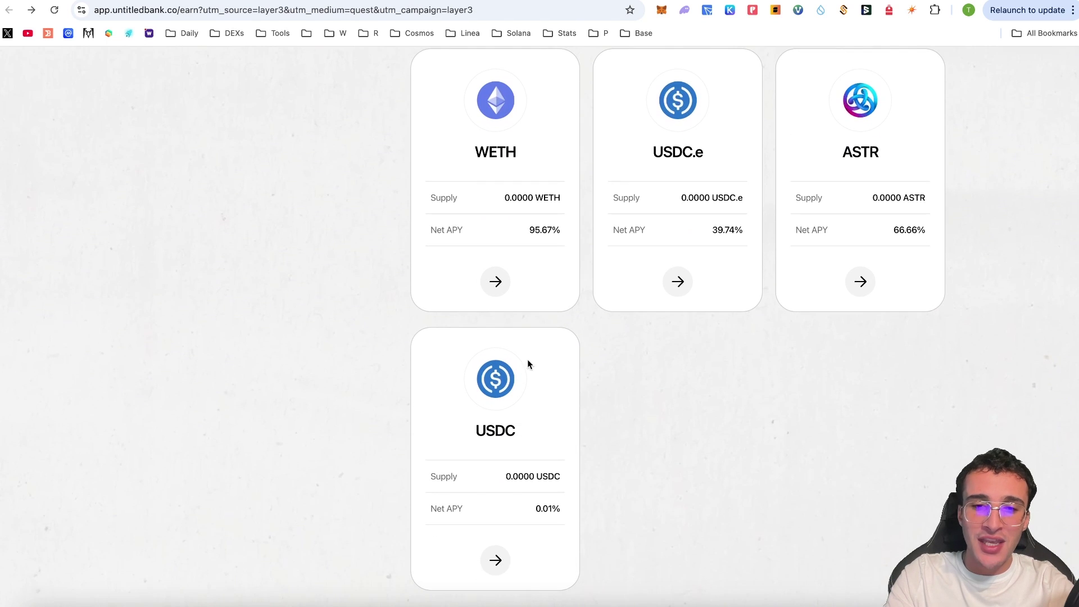
{"action": "left_click", "coordinate": [497, 559]}
{"action": "left_click", "coordinate": [577, 373]}
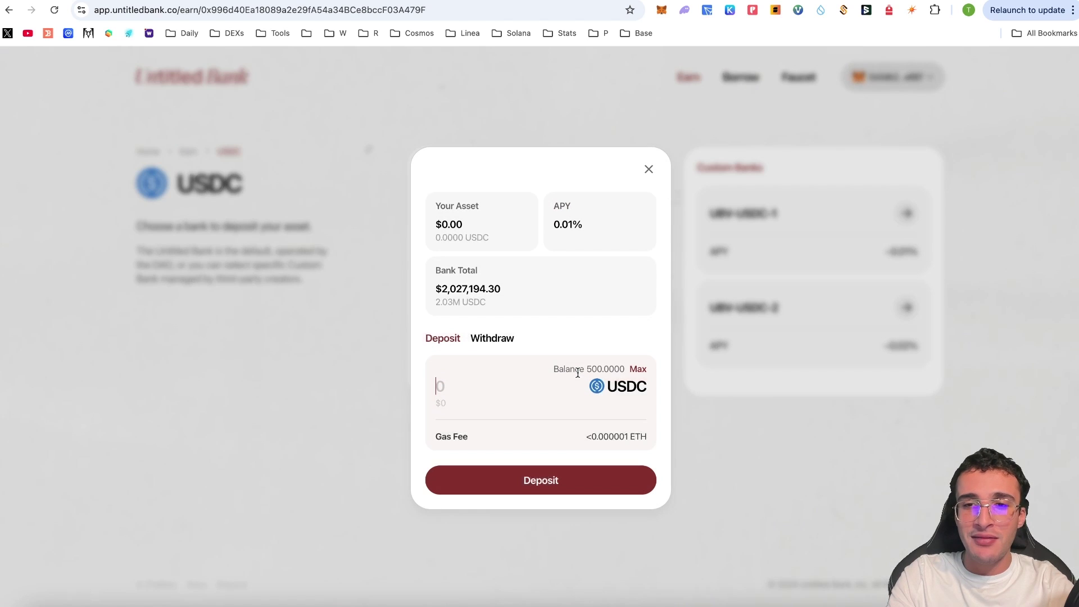
{"action": "left_click", "coordinate": [637, 369]}
{"action": "left_click", "coordinate": [579, 483]}
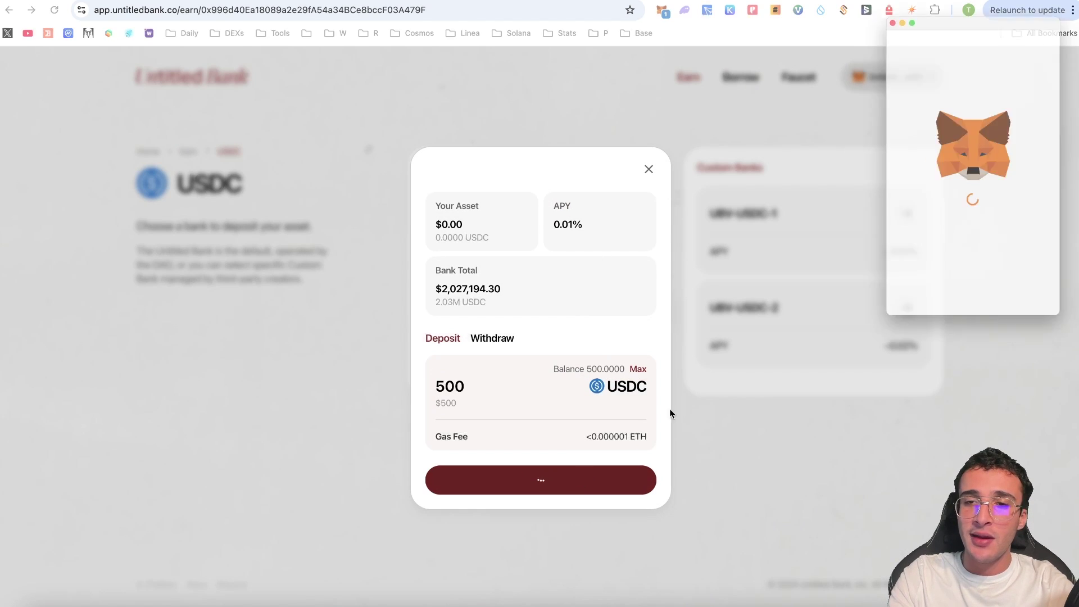
Step: Approve the 500 USDC spending cap in MetaMask, submit the deposit and confirm its transaction
{"action": "scroll", "coordinate": [1048, 297], "scroll_direction": "down", "scroll_amount": 1}
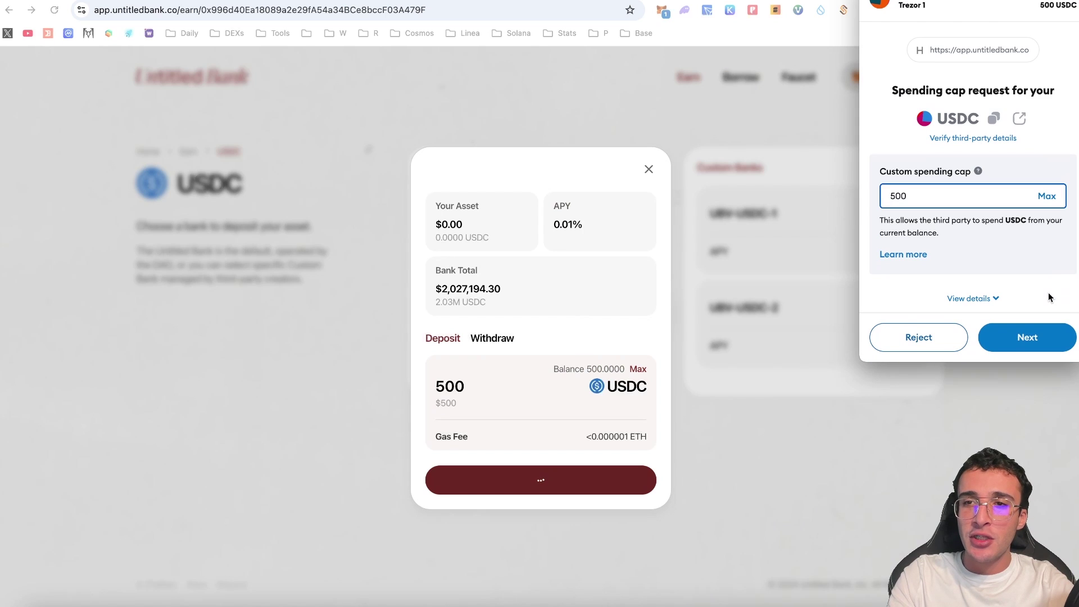
{"action": "left_click", "coordinate": [1027, 336]}
{"action": "left_click", "coordinate": [1027, 337]}
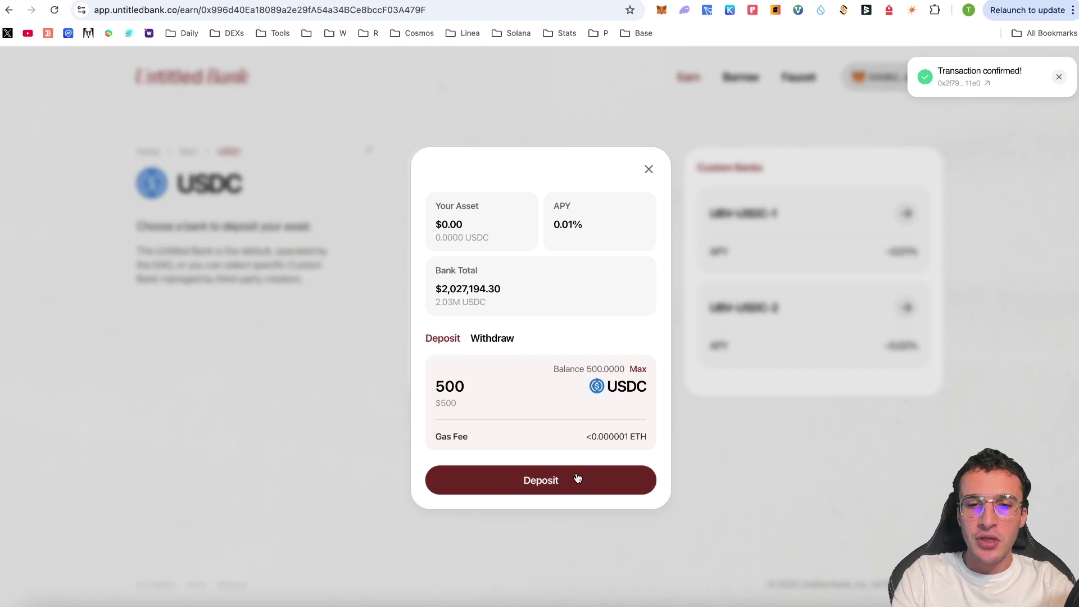
{"action": "left_click", "coordinate": [579, 481]}
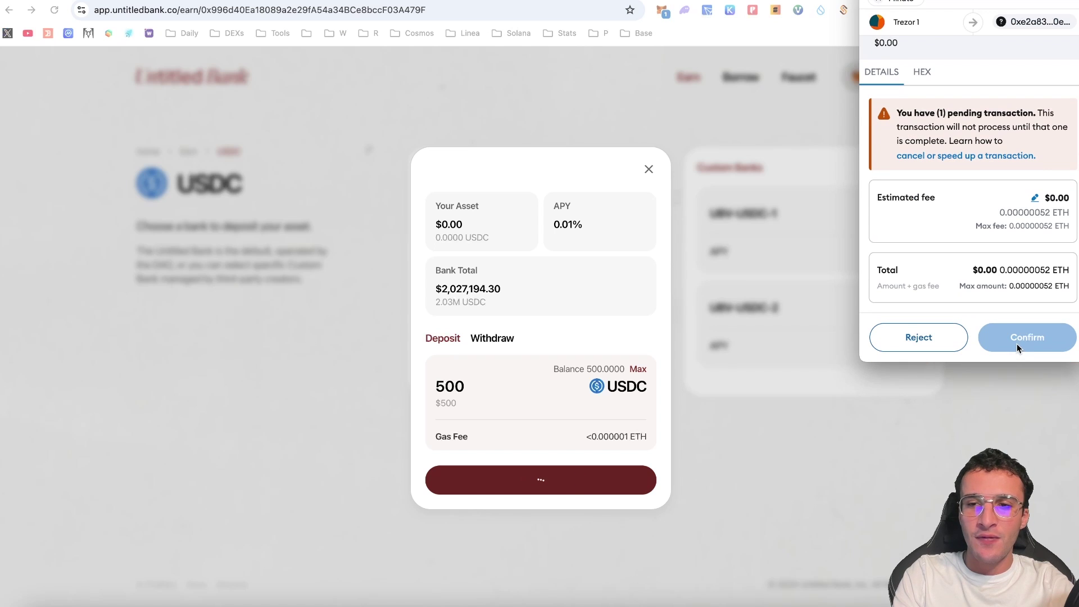
{"action": "left_click", "coordinate": [1021, 339]}
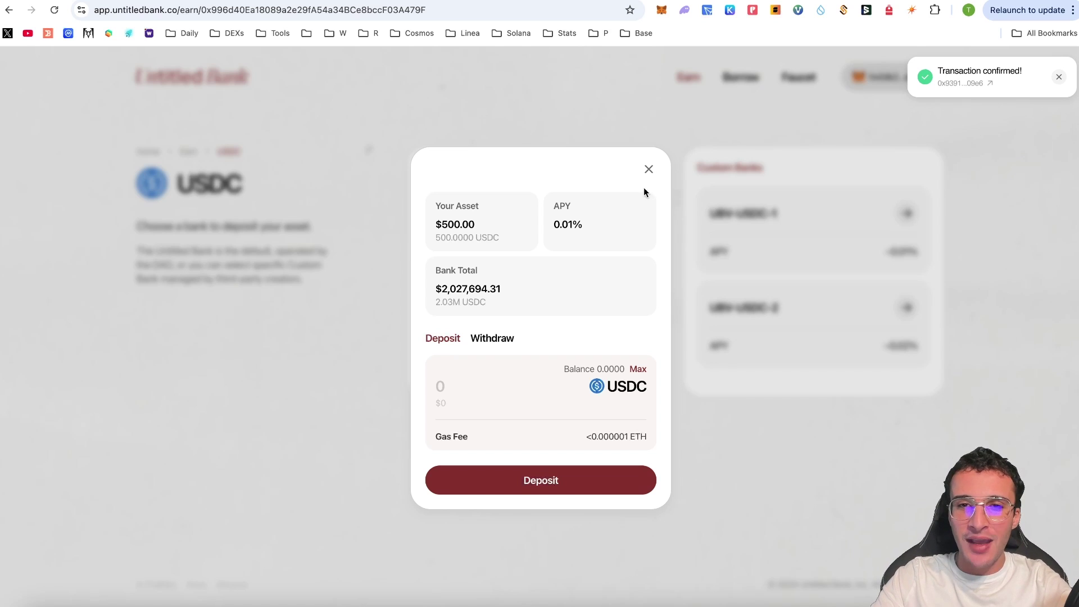
Step: Return to the Layer3 quest, verify the Claim Faucet and Lend USDC step, and visit Untitled Bank's X profile for the follow step
{"action": "left_click", "coordinate": [270, 1]}
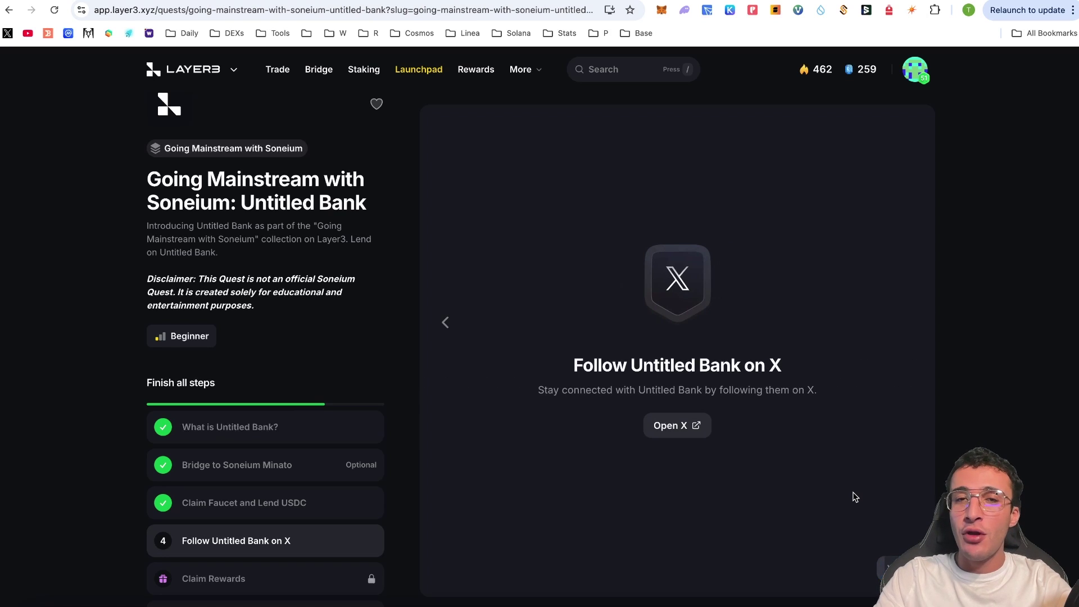
{"action": "left_click", "coordinate": [693, 426]}
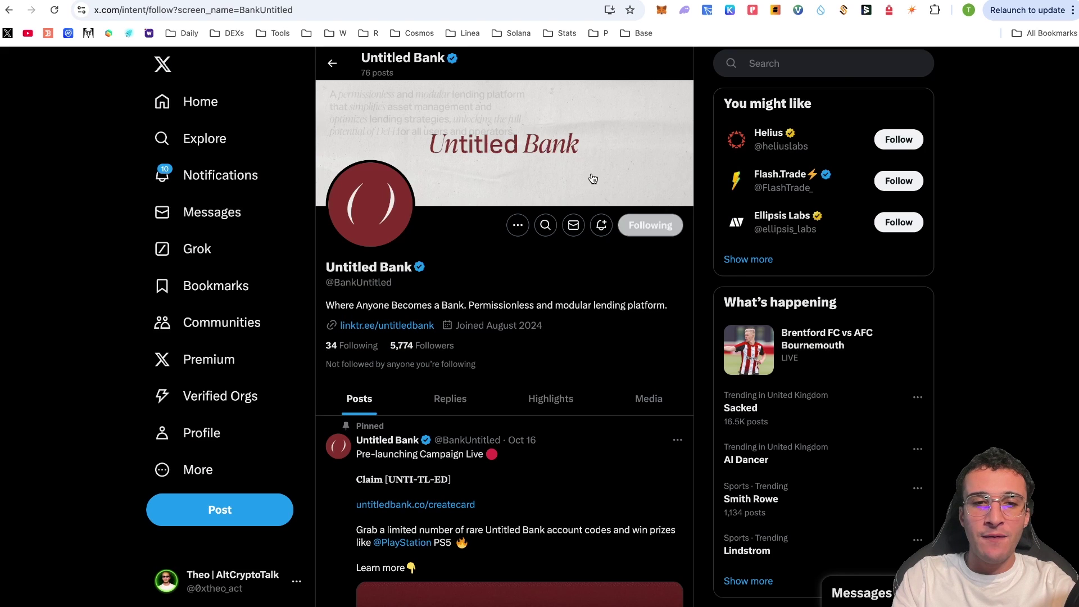
{"action": "key", "text": "ctrl+w"}
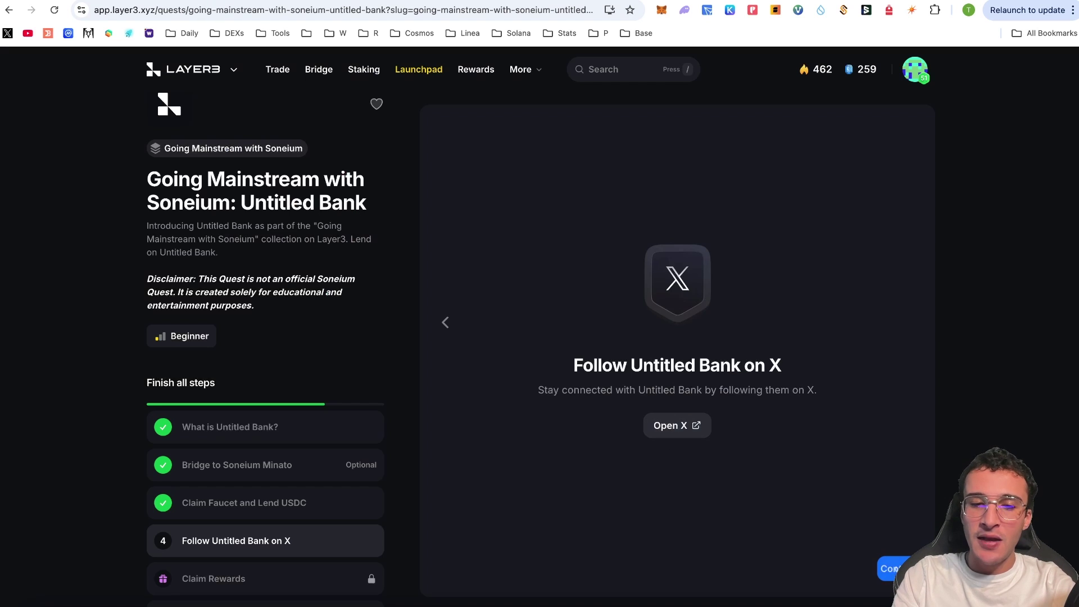
Step: Complete the follow step and claim the Untitled Bank quest rewards on OP Mainnet, confirming the transaction in MetaMask
{"action": "scroll", "coordinate": [265, 338], "scroll_direction": "down", "scroll_amount": 2}
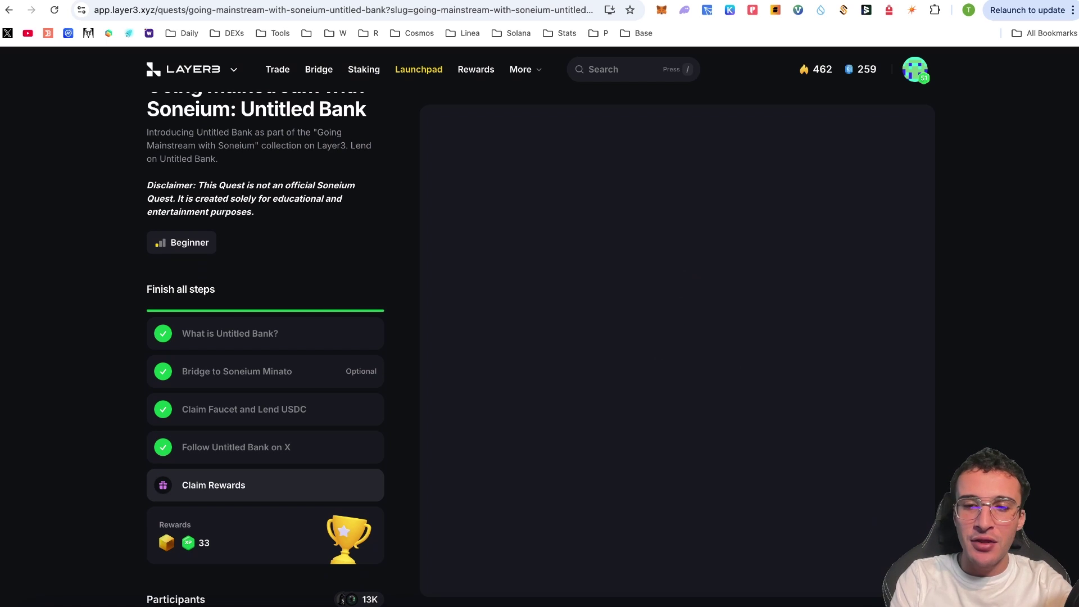
{"action": "left_click", "coordinate": [851, 569]}
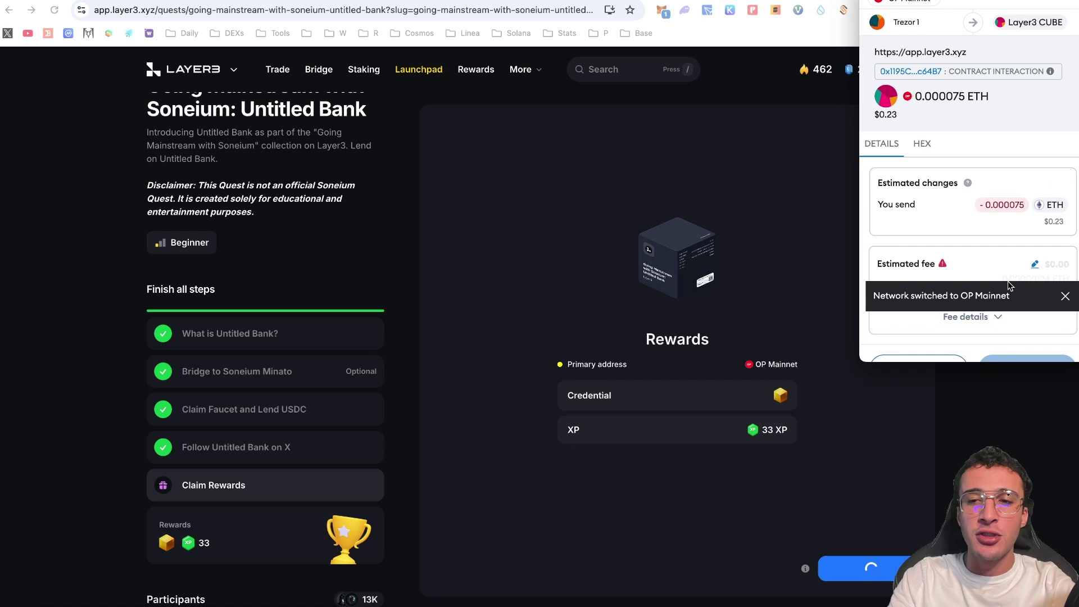
{"action": "left_click", "coordinate": [1024, 343]}
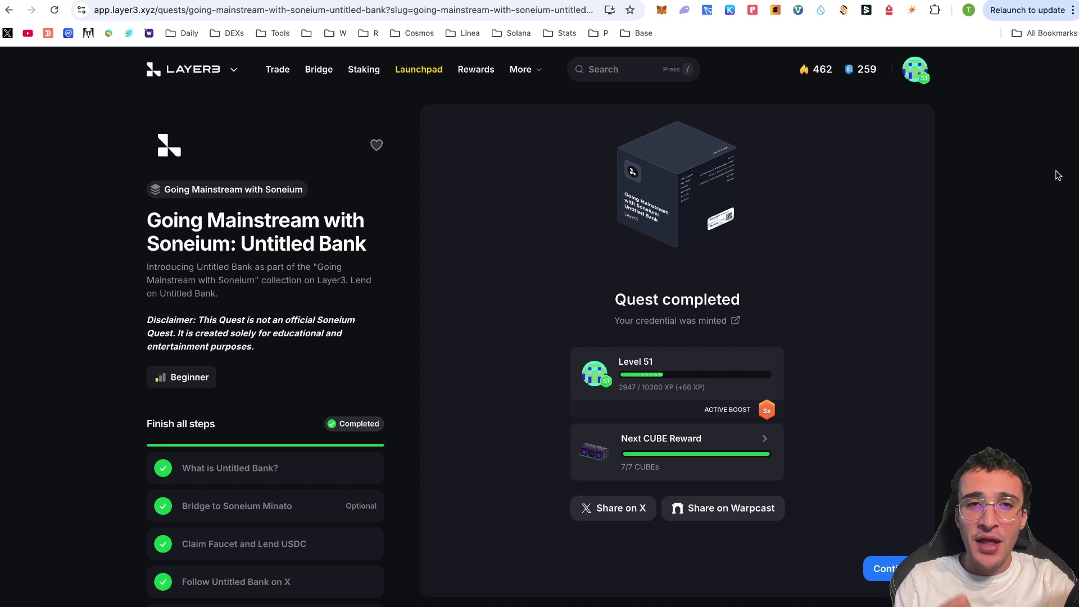
Step: Try to open the Safe quest from the Going Mainstream with Soneium collection and return to the collection page
{"action": "left_click", "coordinate": [243, 191]}
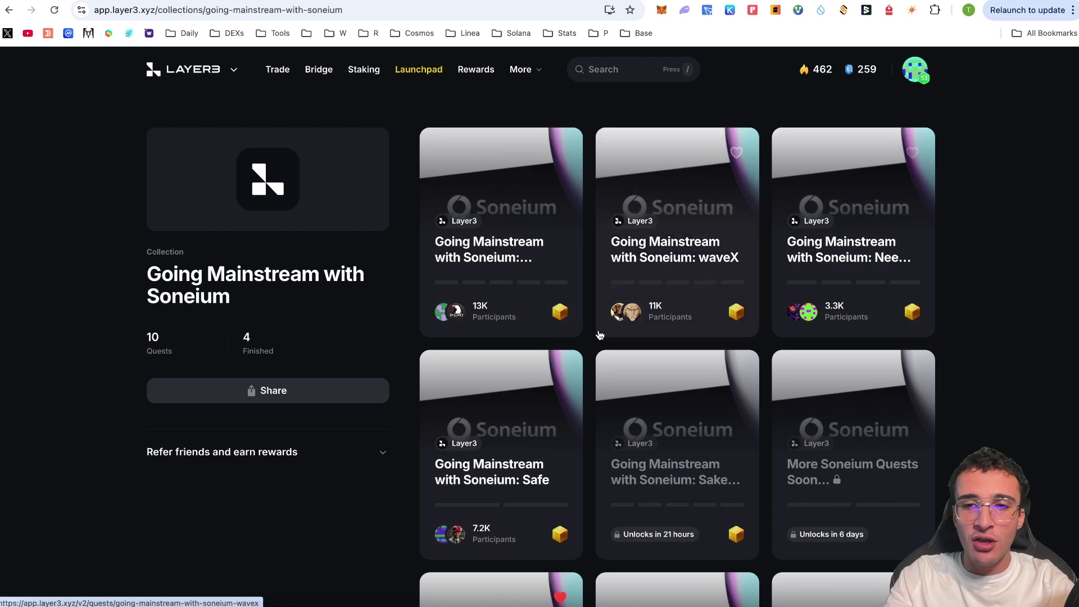
{"action": "left_click", "coordinate": [443, 442]}
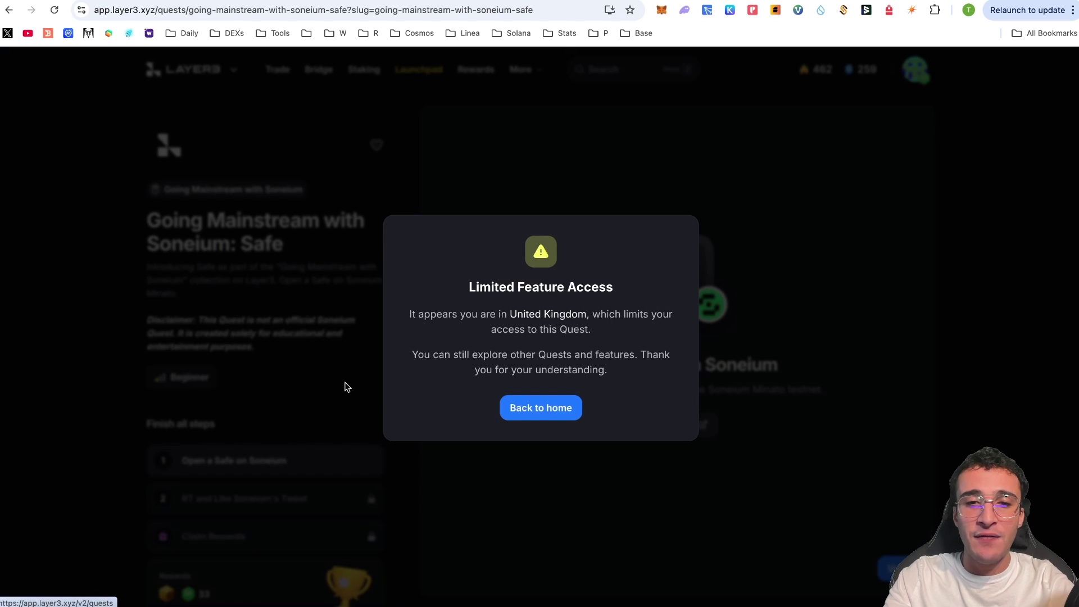
{"action": "left_click", "coordinate": [537, 416]}
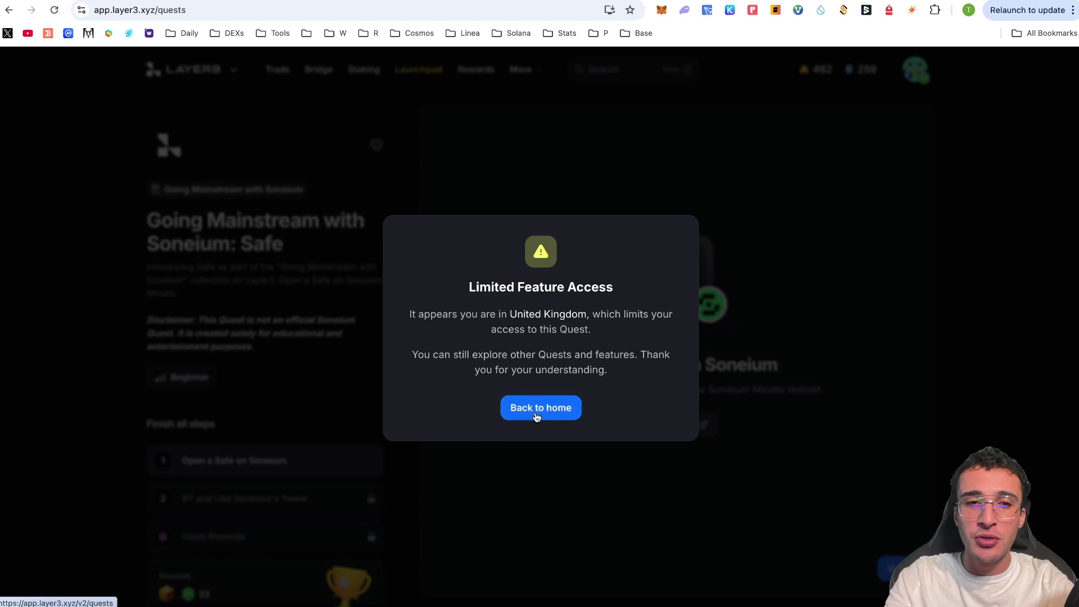
{"action": "scroll", "coordinate": [667, 425], "scroll_direction": "left", "scroll_amount": 5}
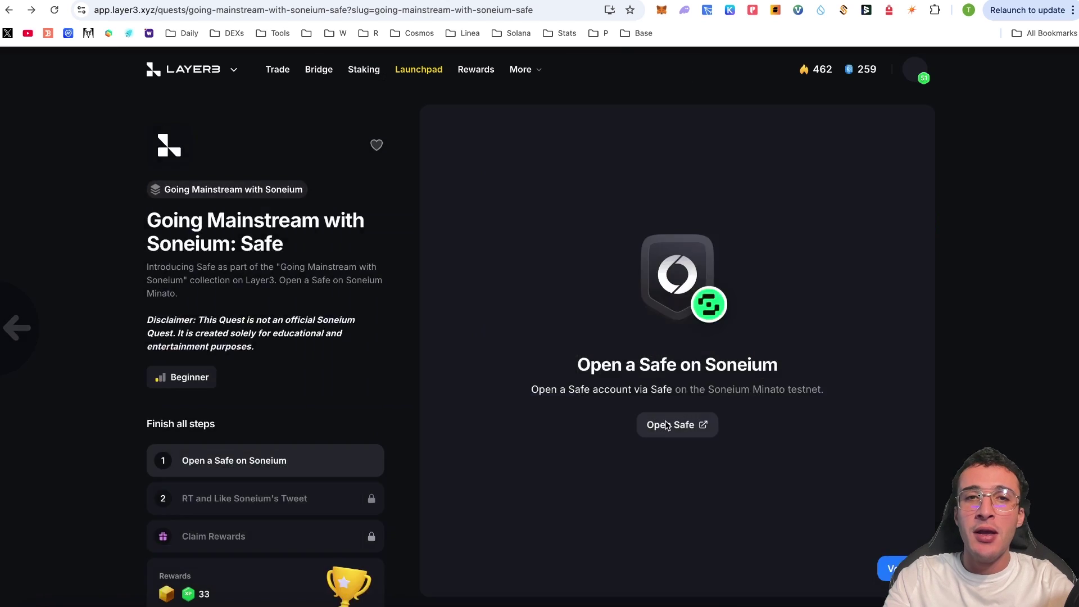
{"action": "scroll", "coordinate": [692, 442], "scroll_direction": "left", "scroll_amount": 5}
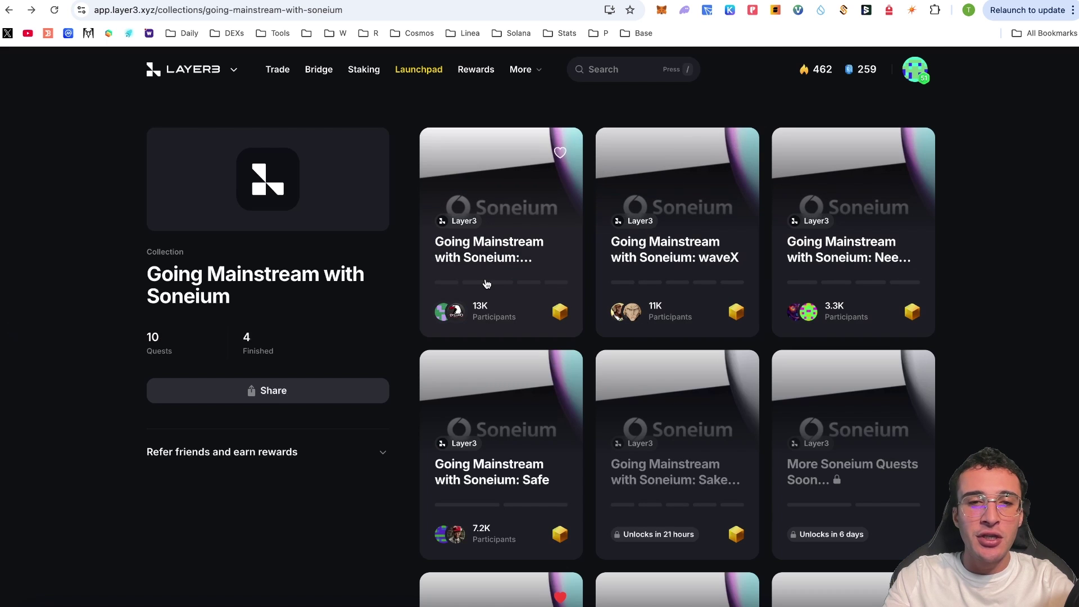
{"action": "left_click", "coordinate": [513, 272]}
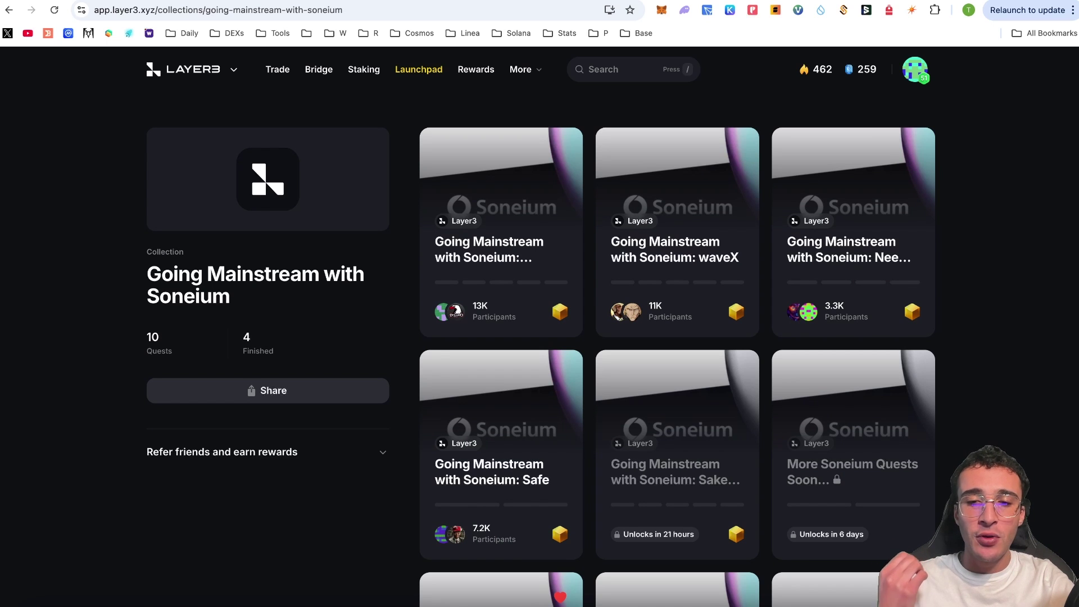
{"action": "scroll", "coordinate": [720, 352], "scroll_direction": "down", "scroll_amount": 3}
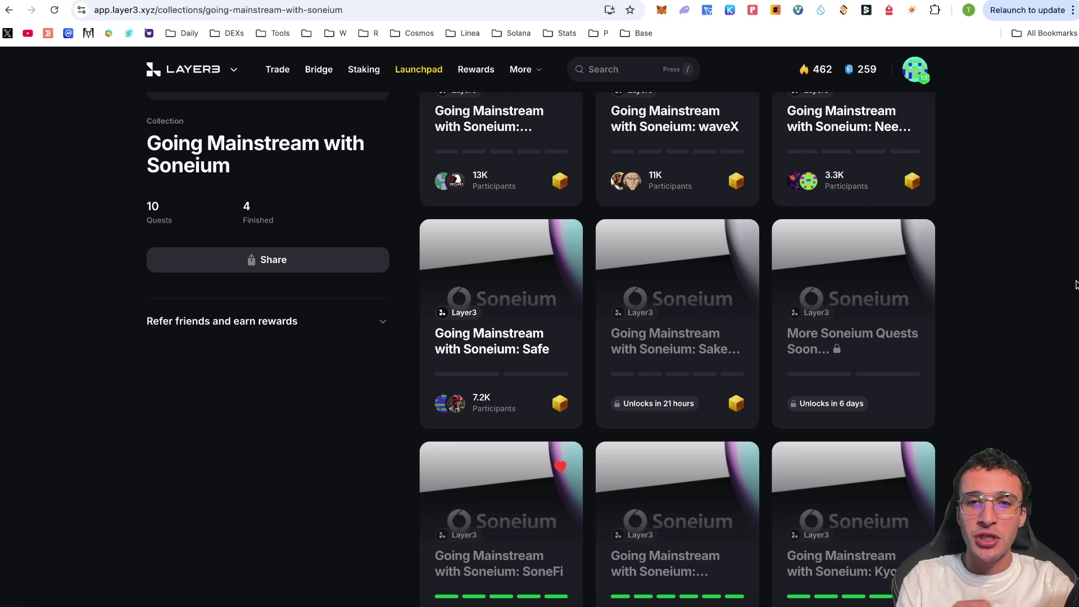
{"action": "scroll", "coordinate": [1076, 283], "scroll_direction": "up", "scroll_amount": 3}
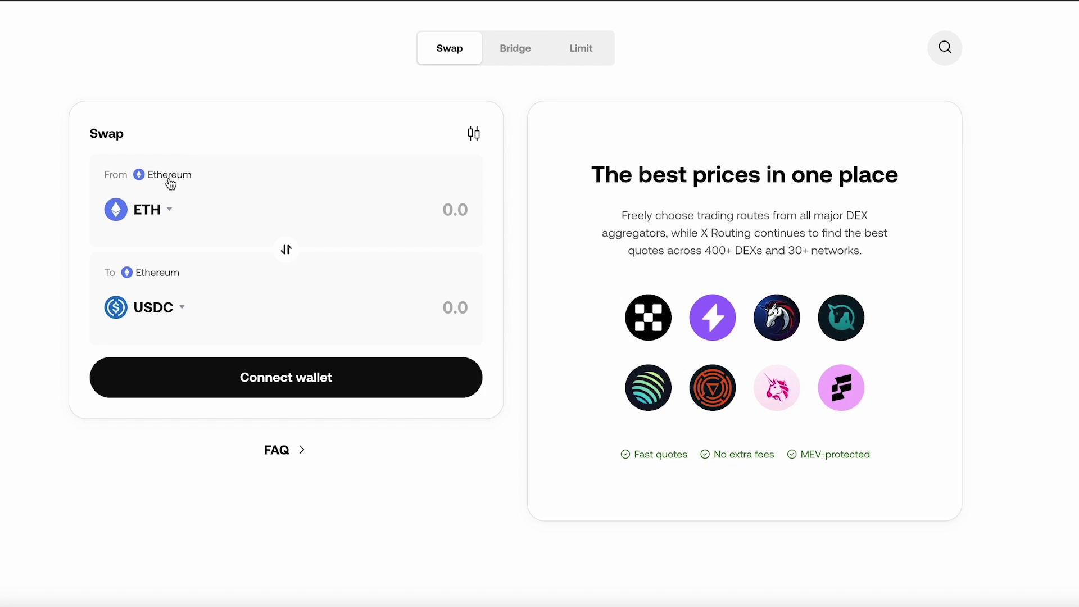
{"action": "left_click", "coordinate": [167, 178]}
{"action": "scroll", "coordinate": [640, 186], "scroll_direction": "down", "scroll_amount": 5}
{"action": "scroll", "coordinate": [641, 186], "scroll_direction": "down", "scroll_amount": 15}
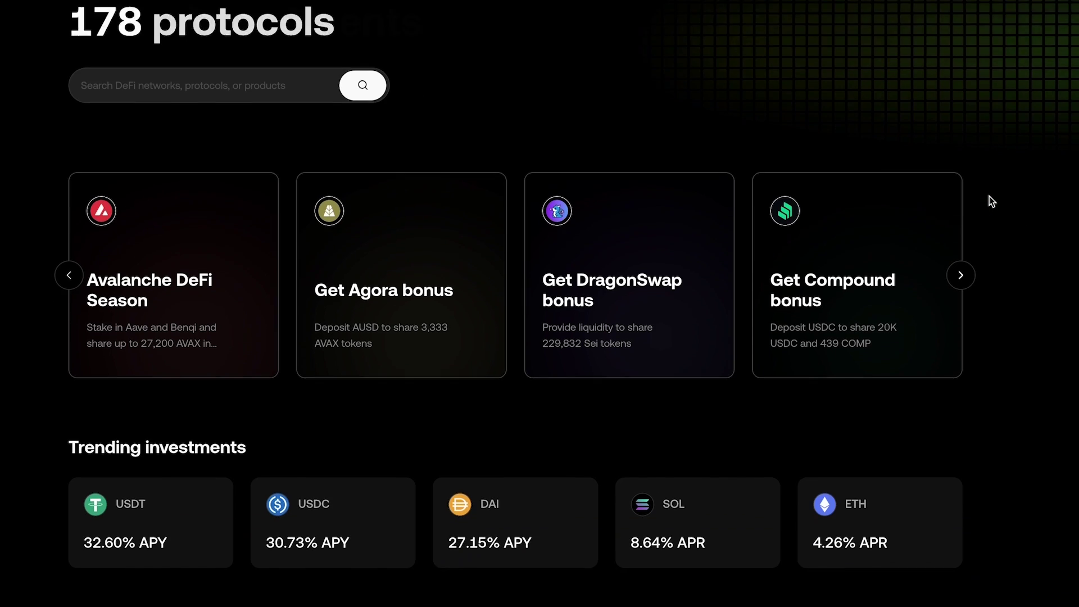
{"action": "scroll", "coordinate": [989, 197], "scroll_direction": "down", "scroll_amount": 10}
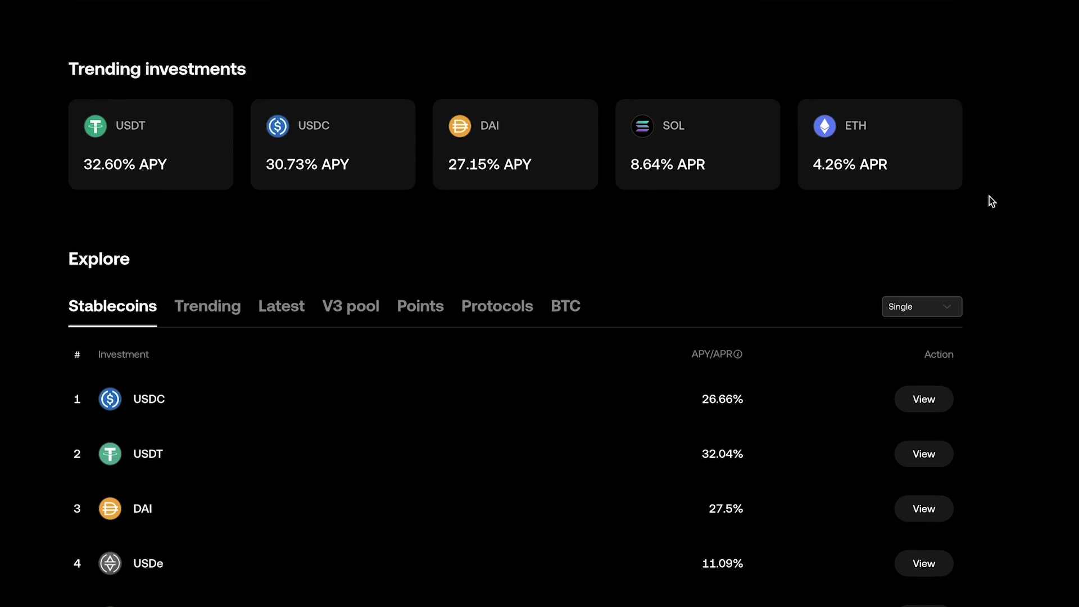
{"action": "scroll", "coordinate": [991, 200], "scroll_direction": "down", "scroll_amount": 3}
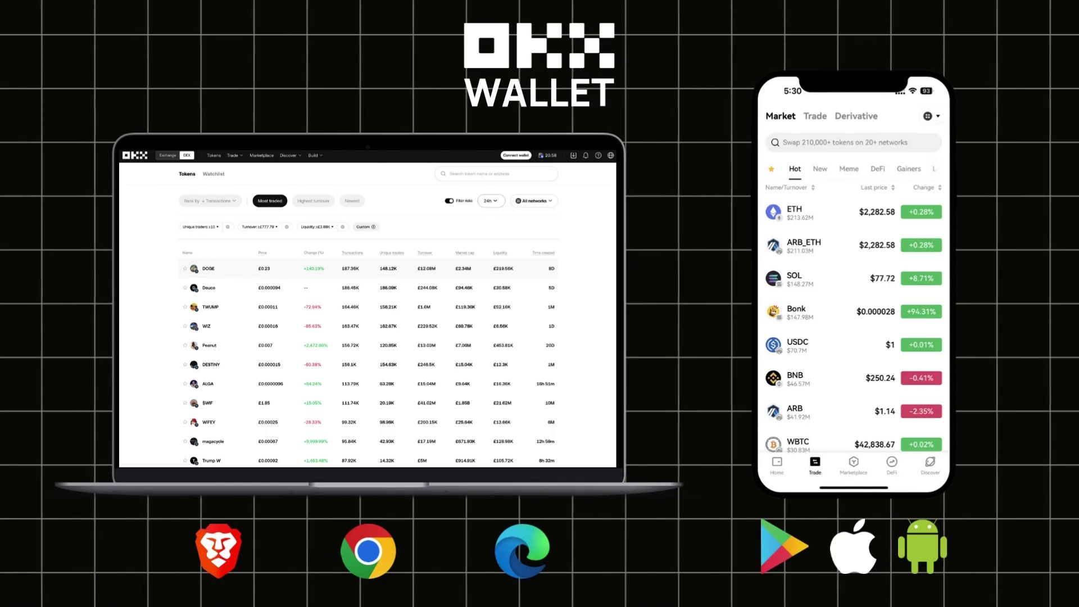